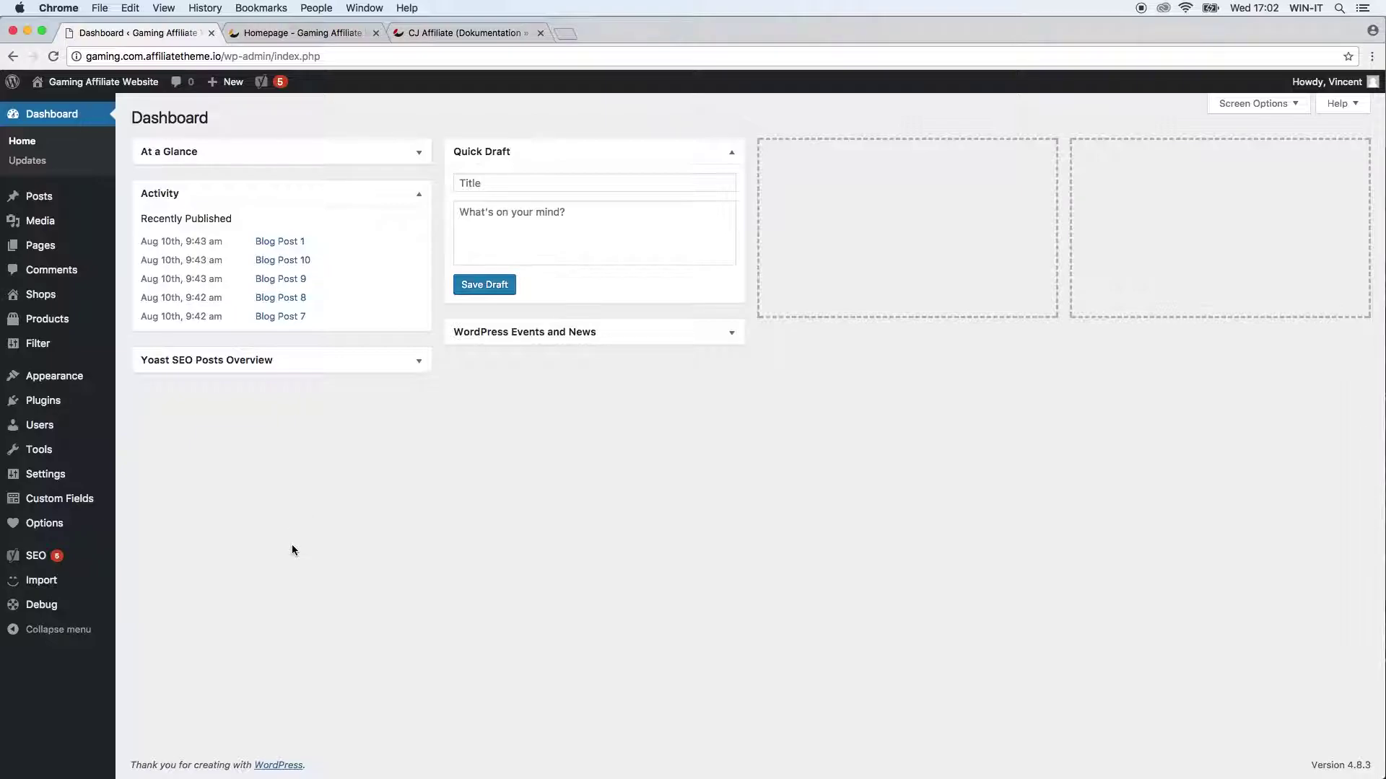
- Review the overview of available import APIs and the installed plugins, and open the form for uploading a plugin ZIP
{"action": "left_click", "coordinate": [63, 589]}
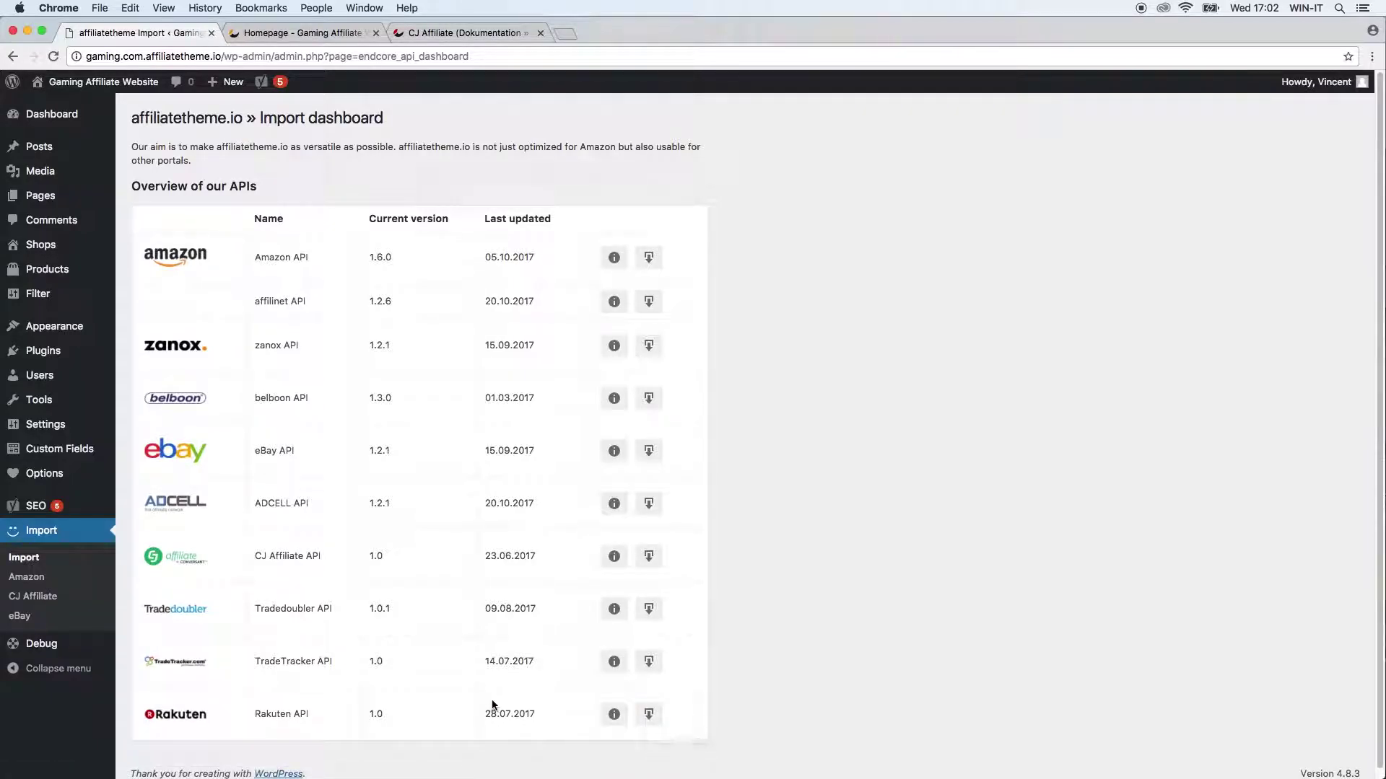
{"action": "left_click", "coordinate": [43, 353]}
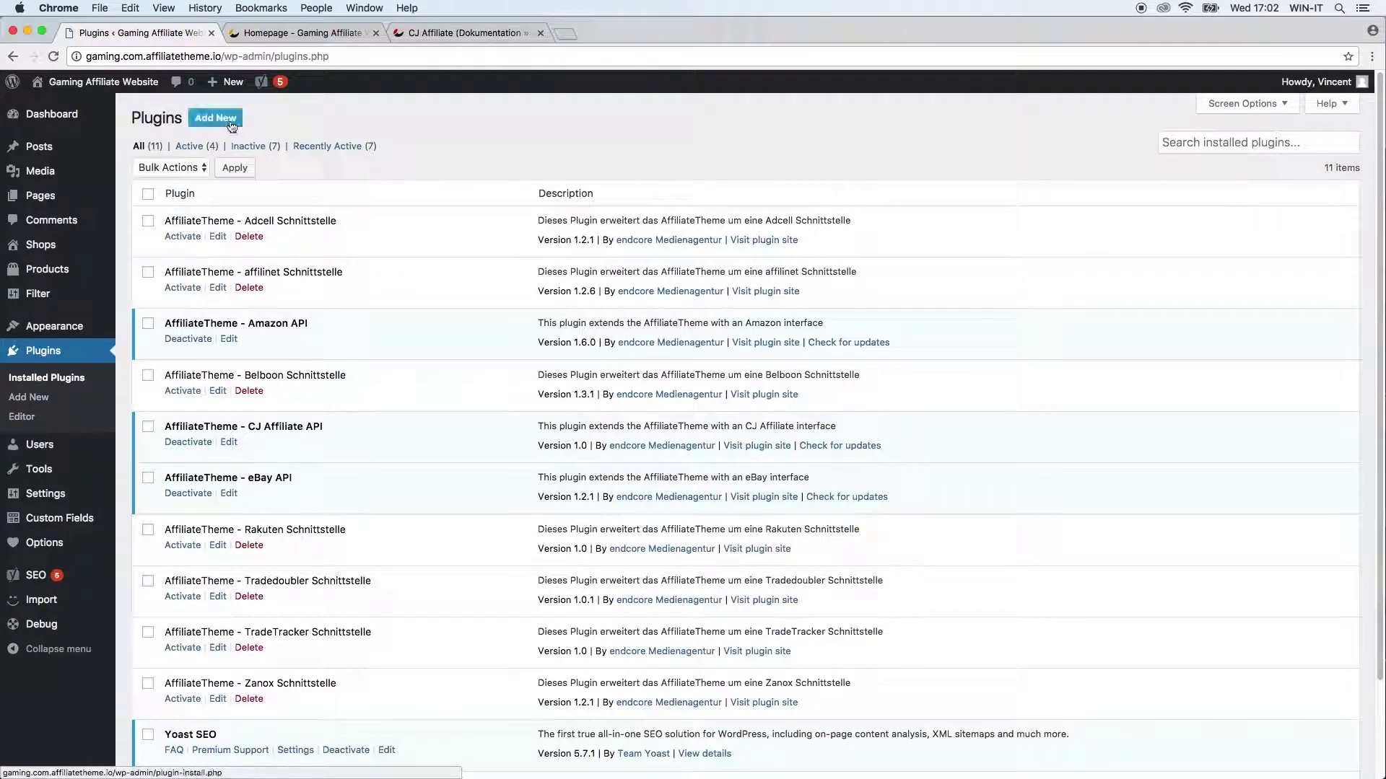
{"action": "left_click", "coordinate": [231, 127]}
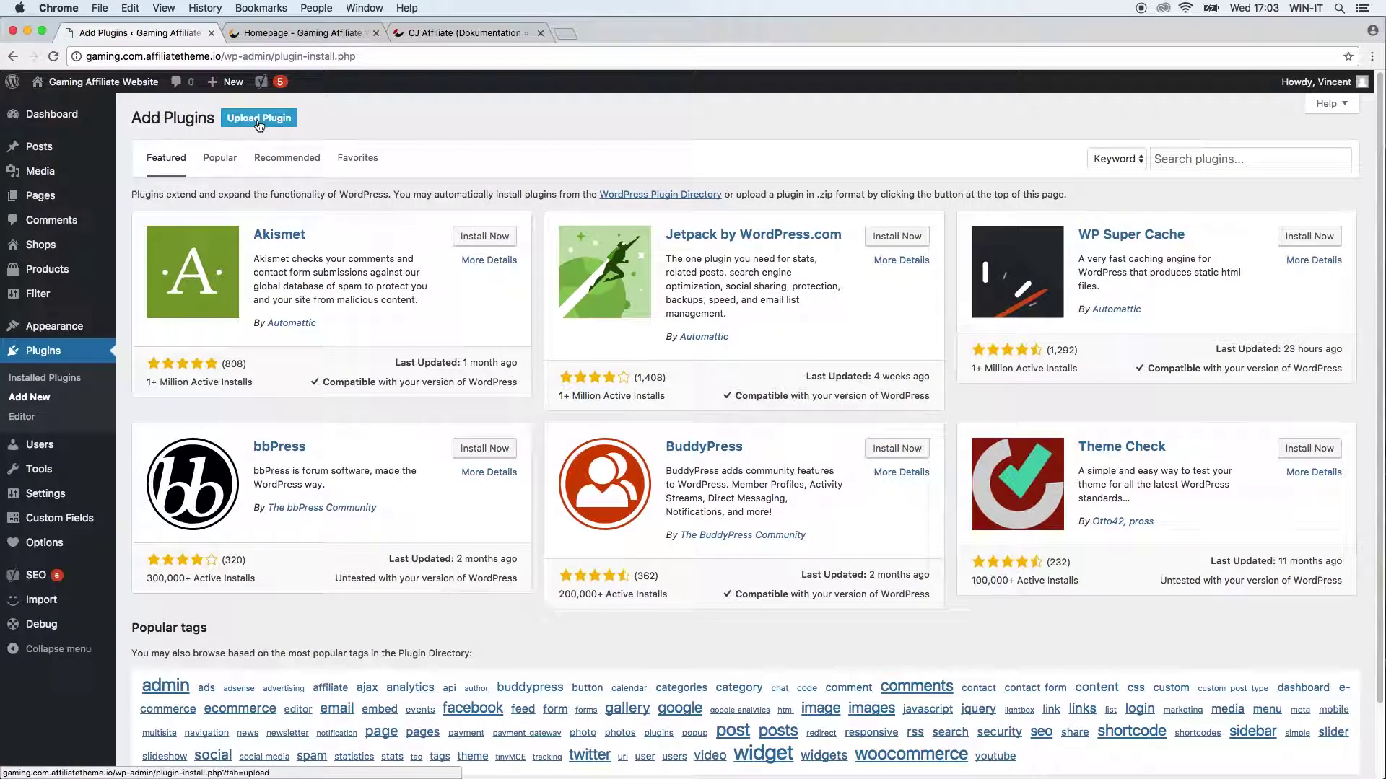
{"action": "left_click", "coordinate": [259, 126]}
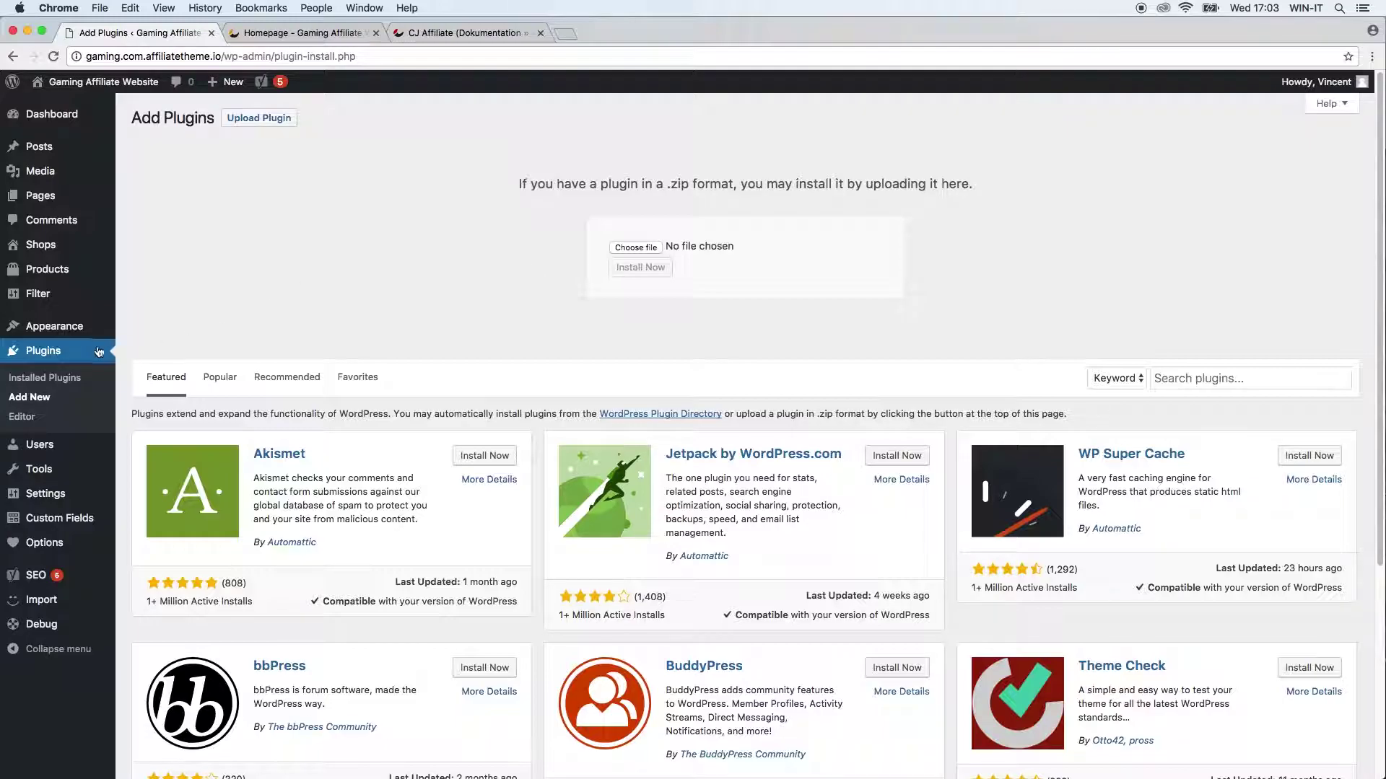
- Activate the AffiliateTheme - Rakuten Schnittstelle plugin and open the Rakuten import page
{"action": "left_click", "coordinate": [82, 380]}
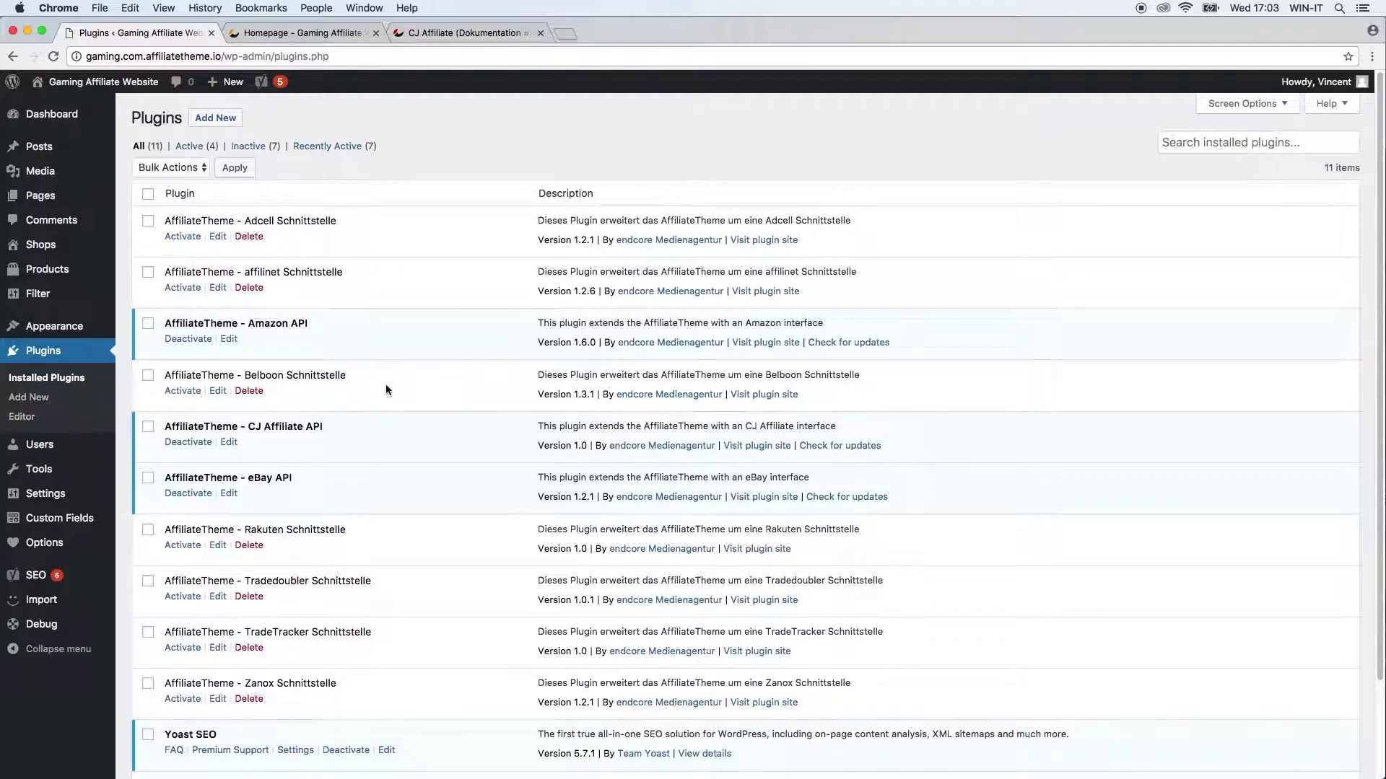
{"action": "scroll", "coordinate": [388, 395], "scroll_direction": "down", "scroll_amount": 3}
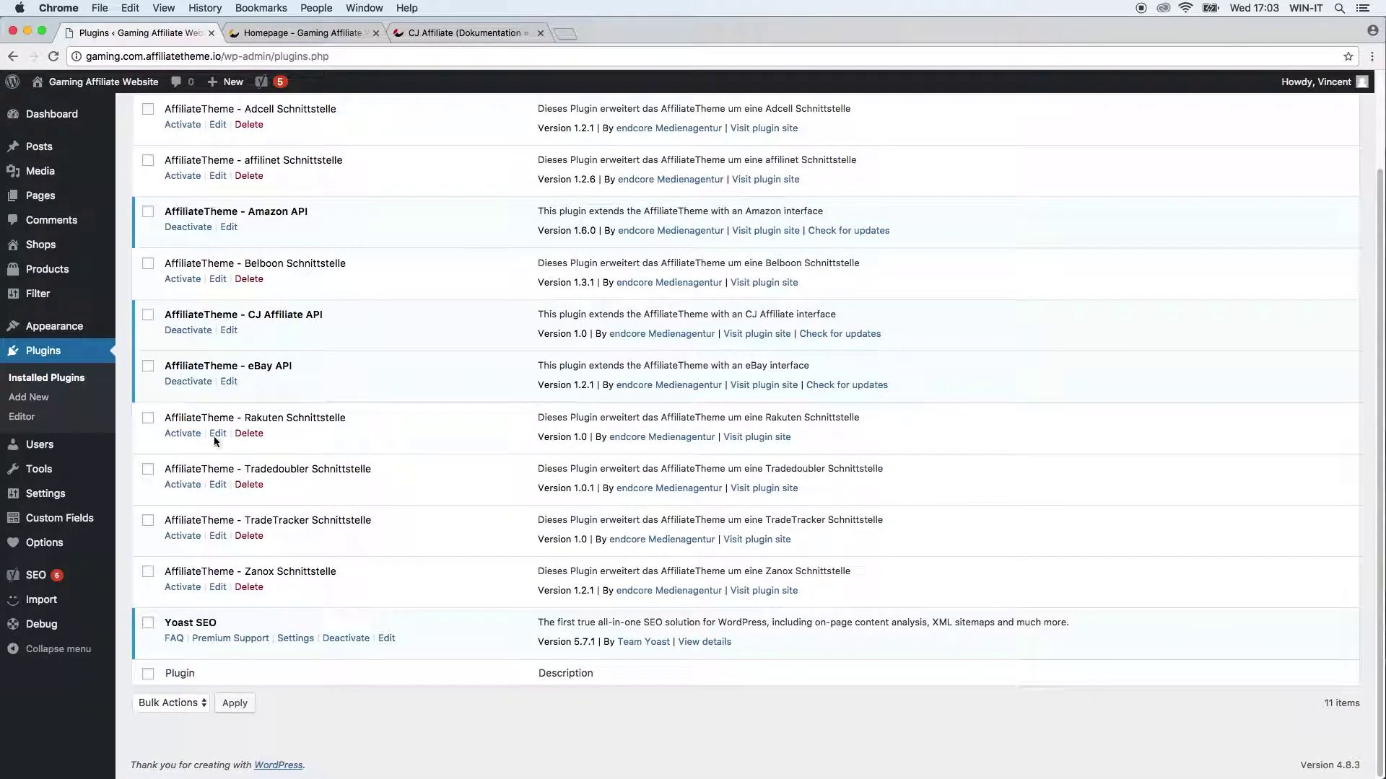
{"action": "left_click", "coordinate": [177, 436]}
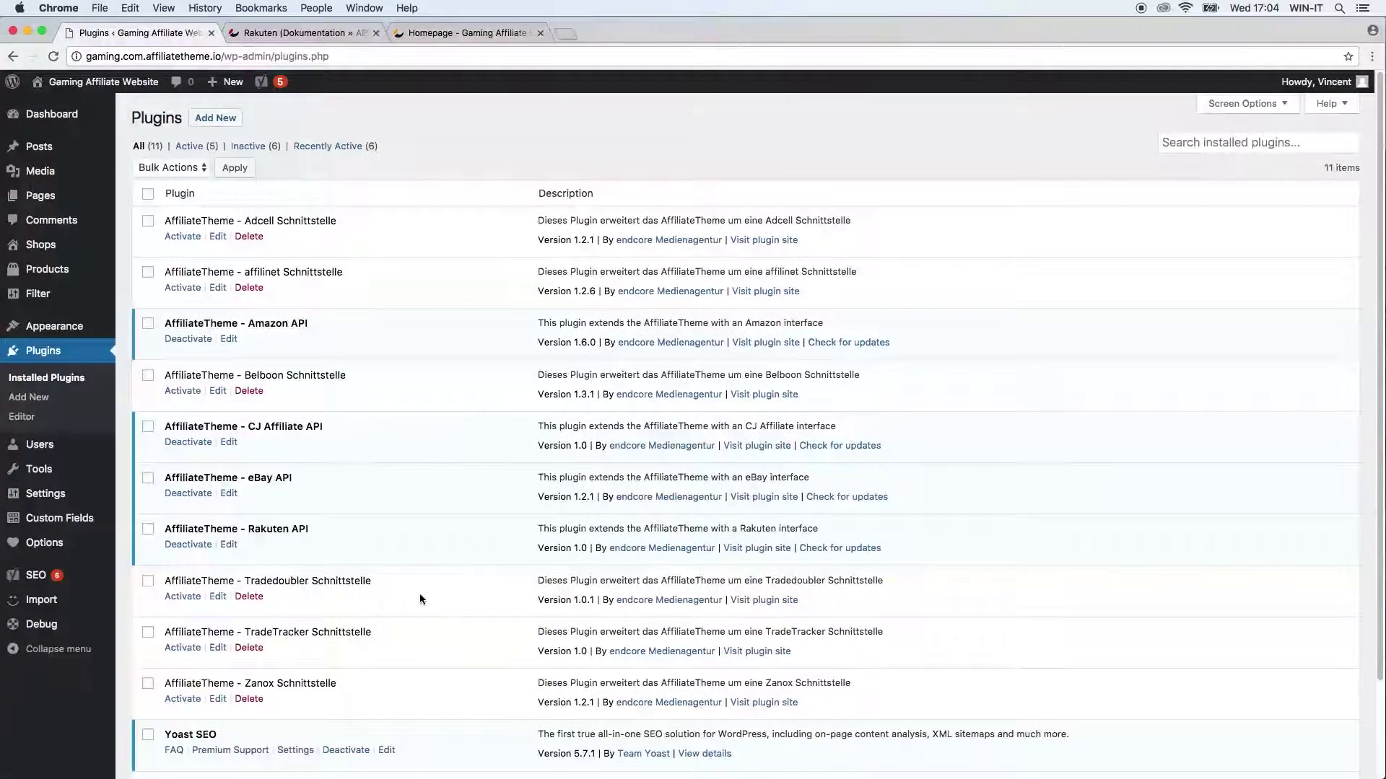
{"action": "mouse_move", "coordinate": [83, 604]}
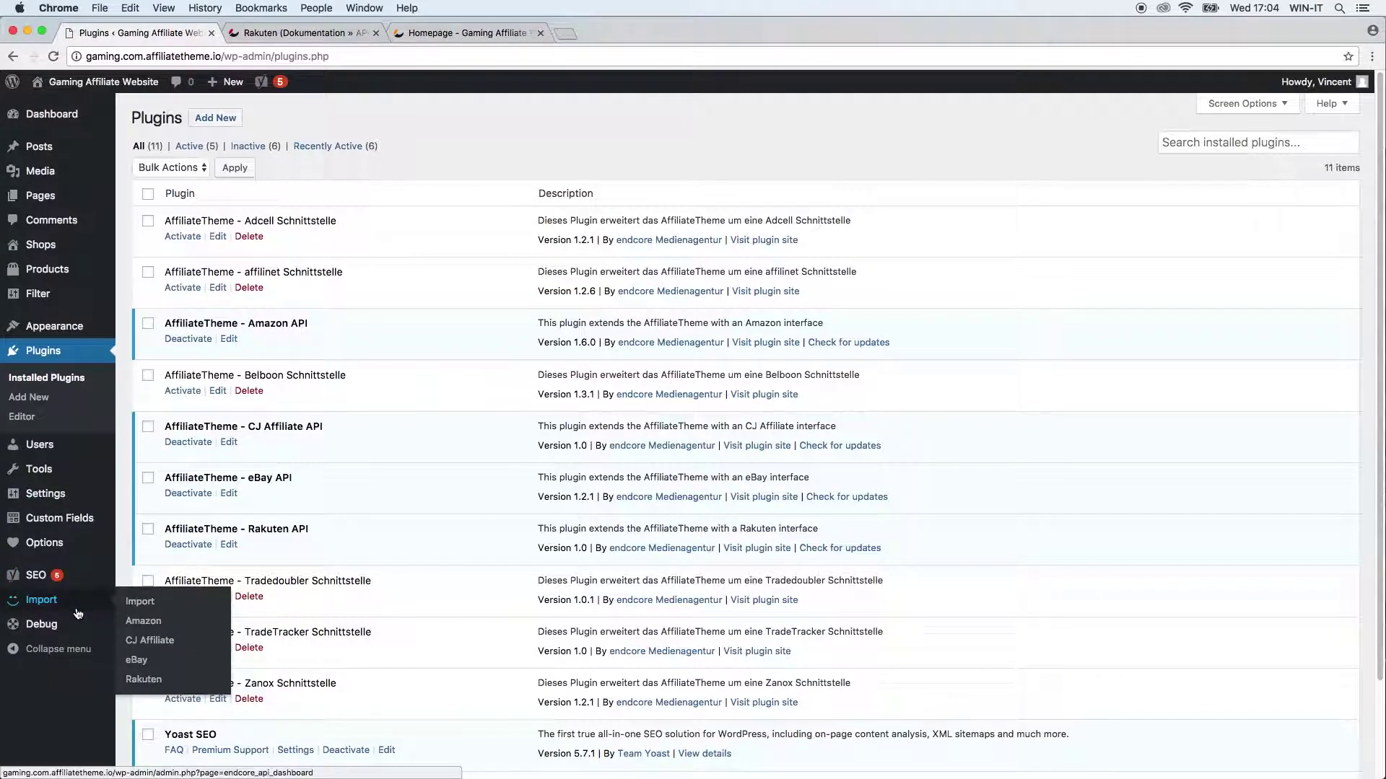
{"action": "left_click", "coordinate": [158, 682]}
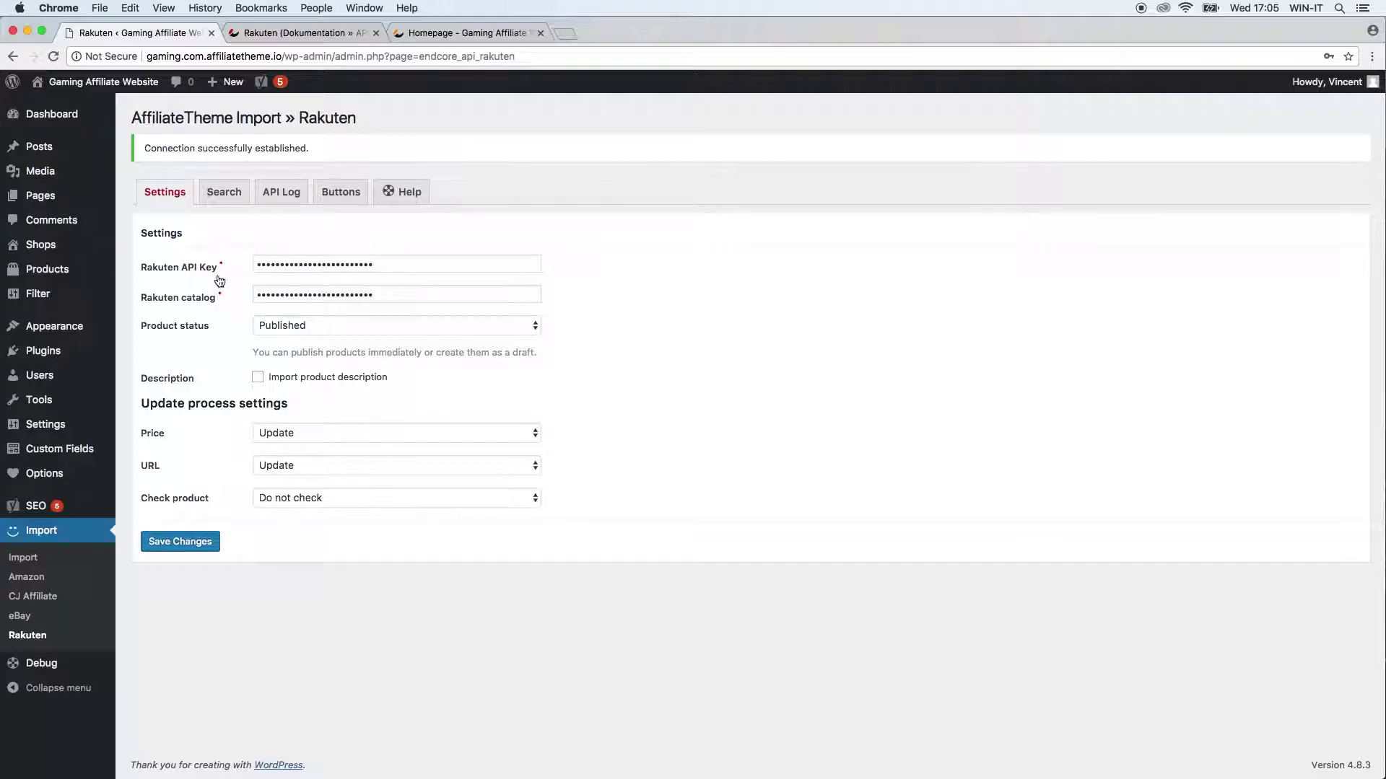
- Read the Rakuten documentation on the API key, catalog and import settings, and return to the Rakuten import settings
{"action": "left_click", "coordinate": [292, 33]}
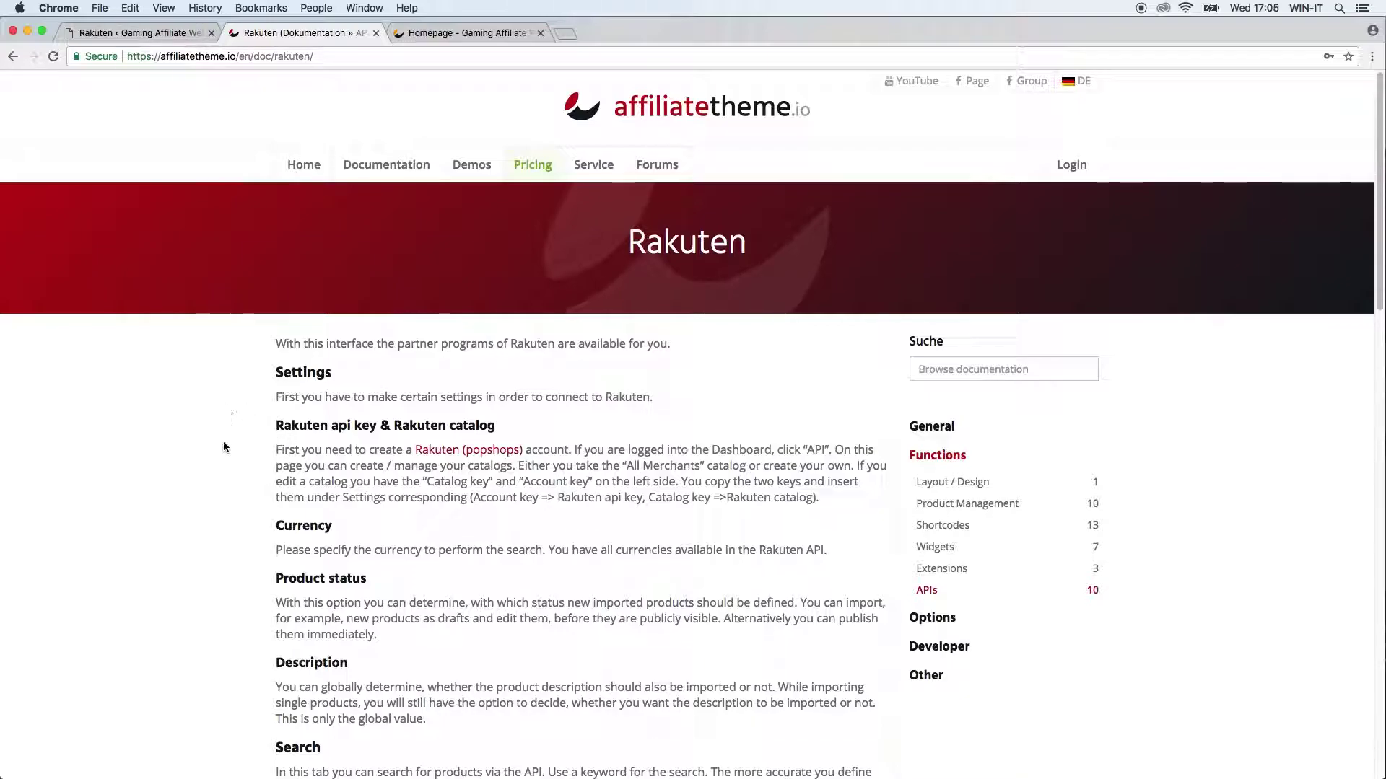
{"action": "scroll", "coordinate": [257, 479], "scroll_direction": "down", "scroll_amount": 3}
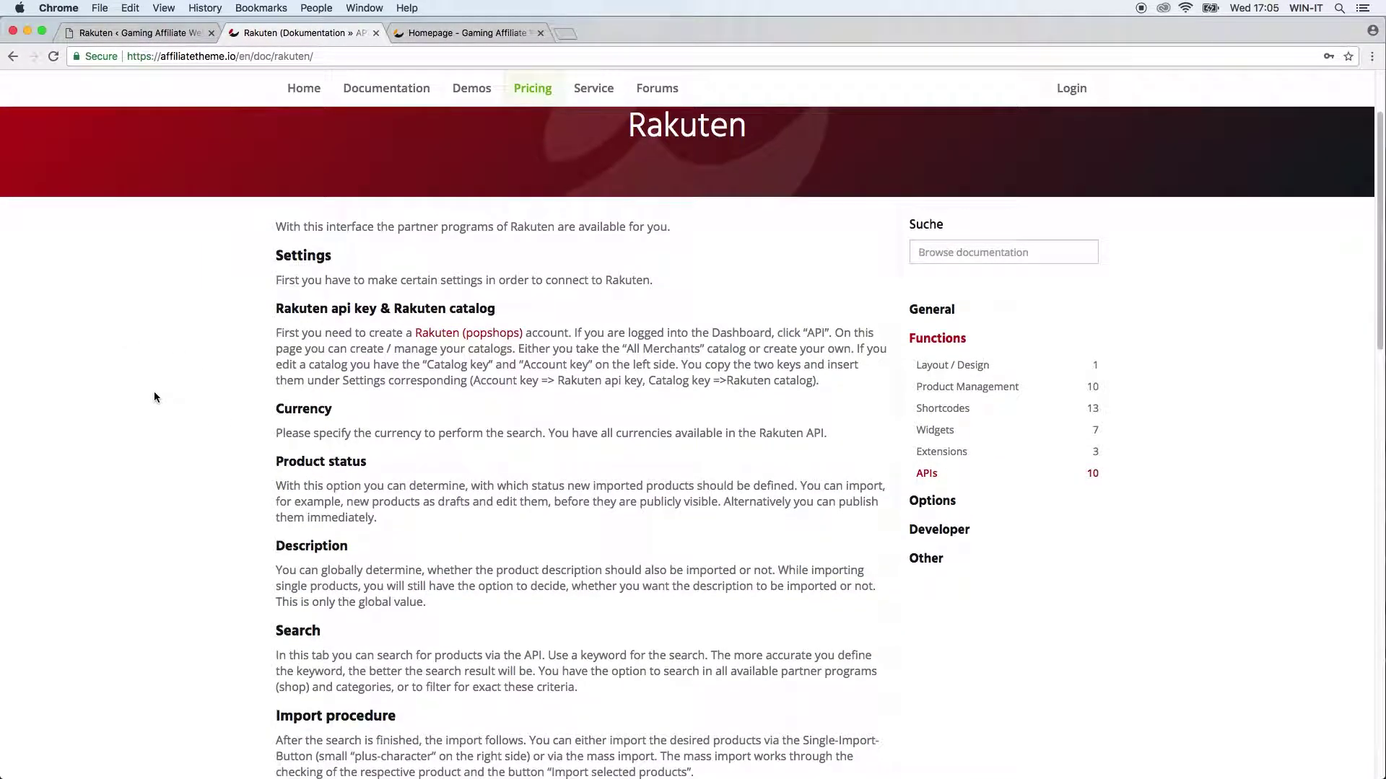
{"action": "scroll", "coordinate": [154, 392], "scroll_direction": "down", "scroll_amount": 4}
{"action": "key", "text": "ctrl+shift+Tab"}
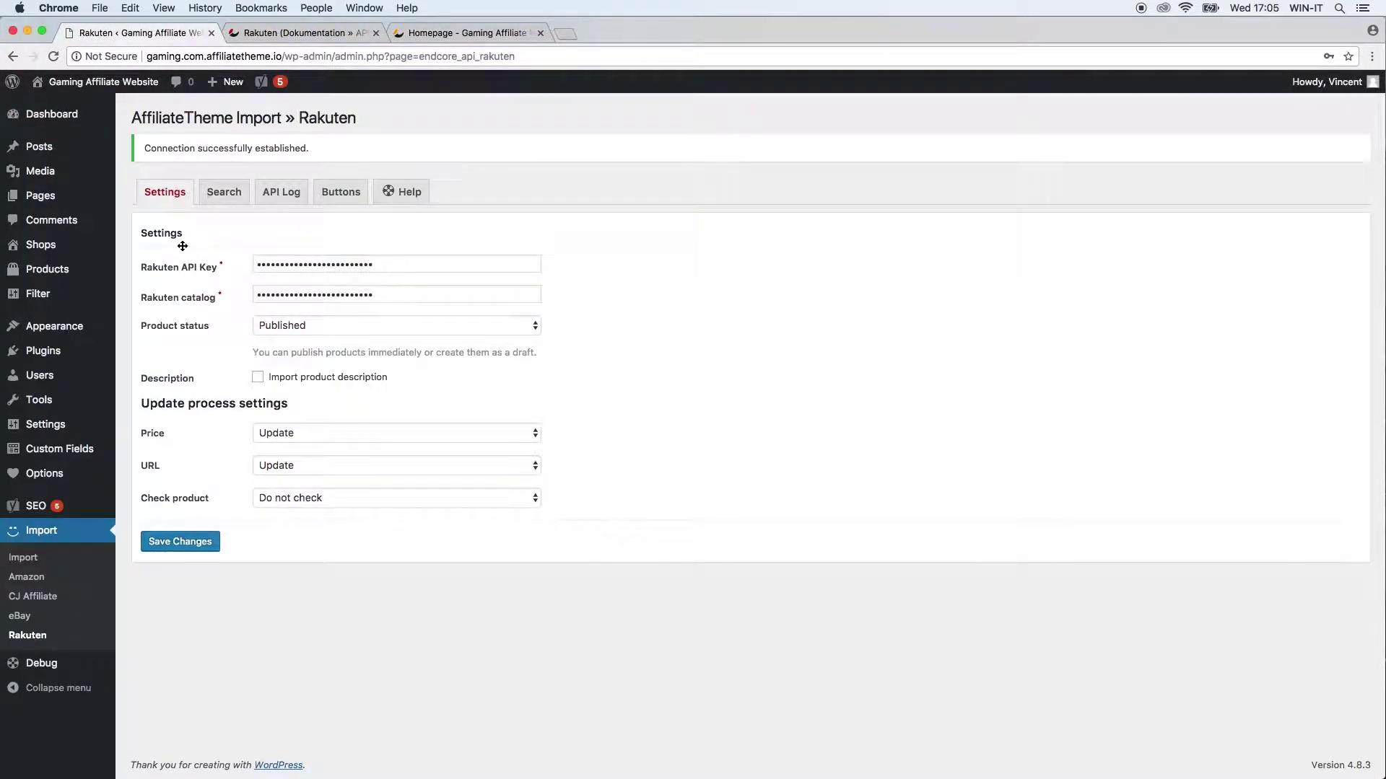
- Examine the product status choices and the product description import option in the Rakuten settings
{"action": "left_click", "coordinate": [281, 326]}
{"action": "left_click", "coordinate": [321, 322]}
{"action": "left_click", "coordinate": [321, 322]}
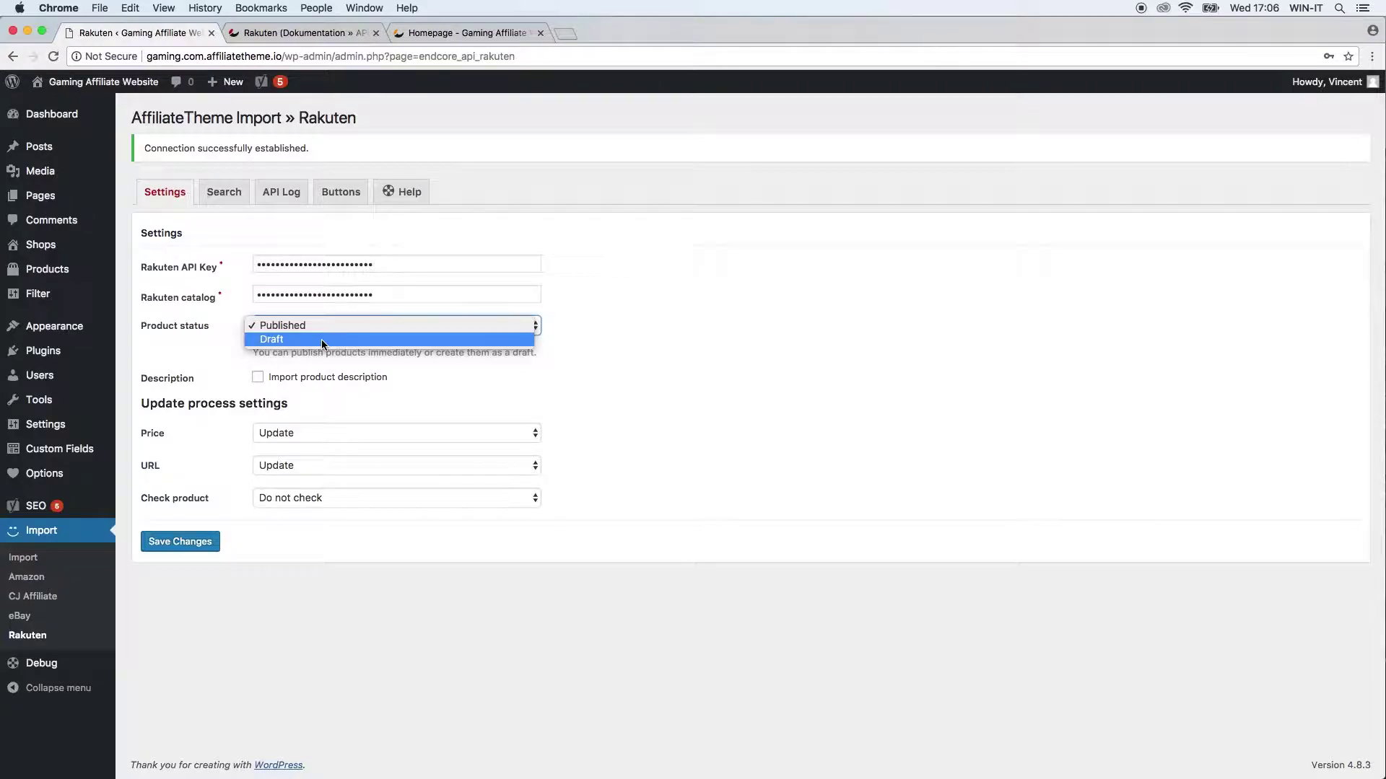
{"action": "left_click", "coordinate": [436, 374]}
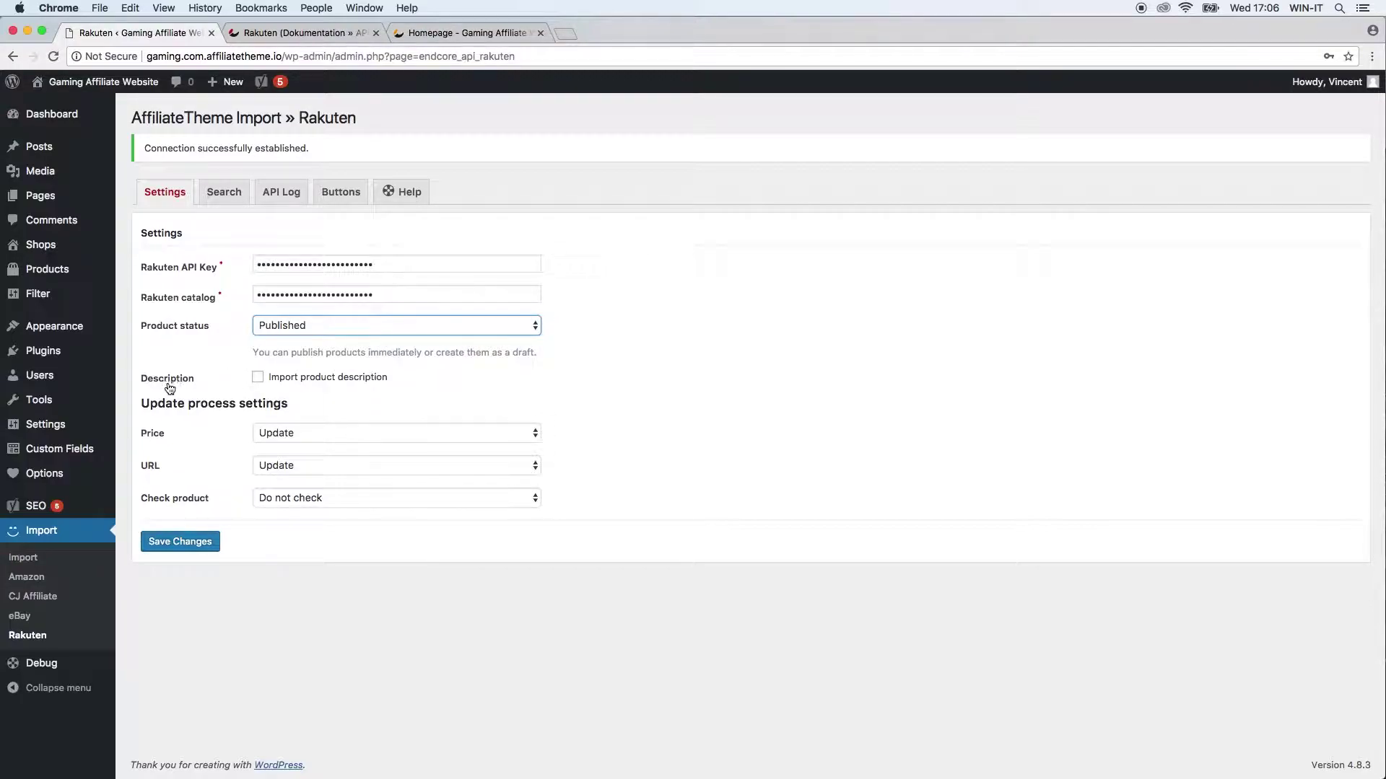
{"action": "left_click", "coordinate": [303, 397]}
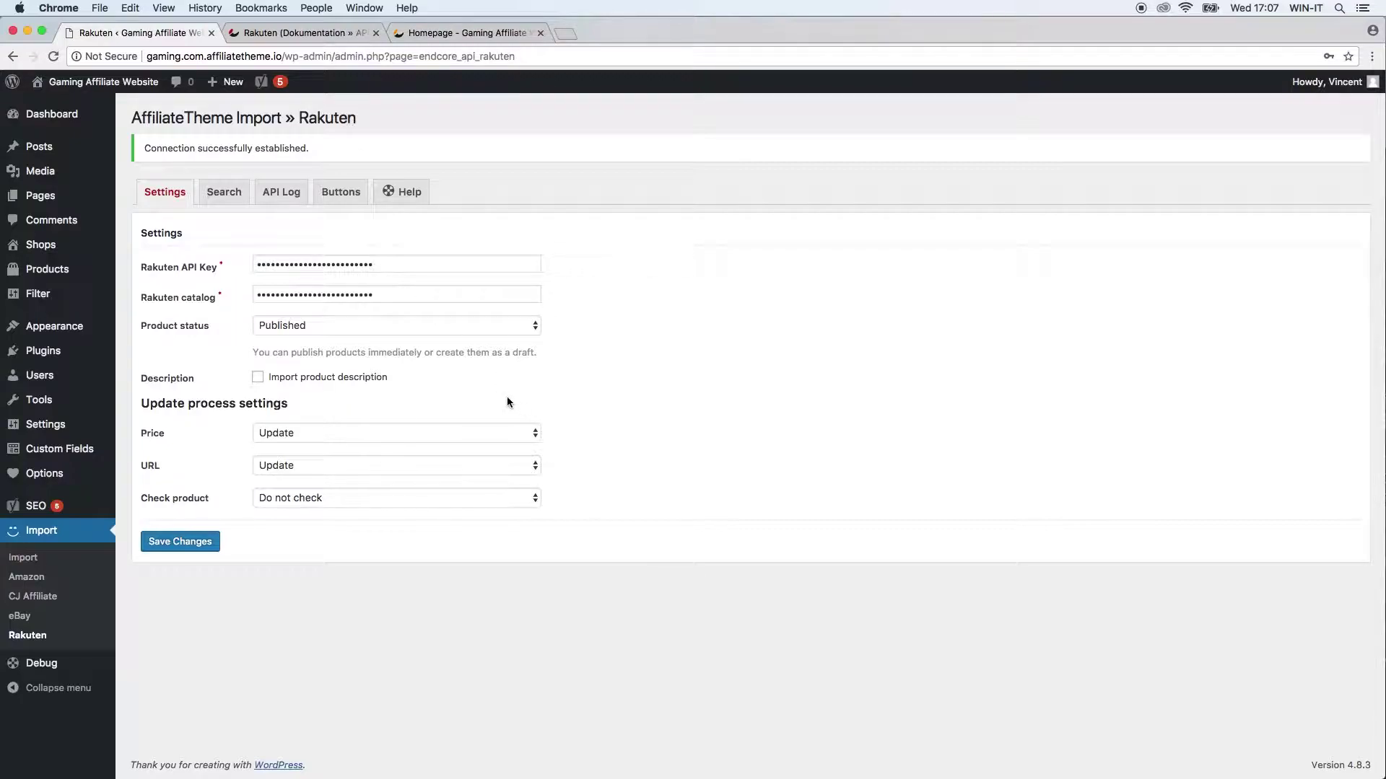
- Examine the price update and product check choices in the update process settings
{"action": "left_click", "coordinate": [503, 426]}
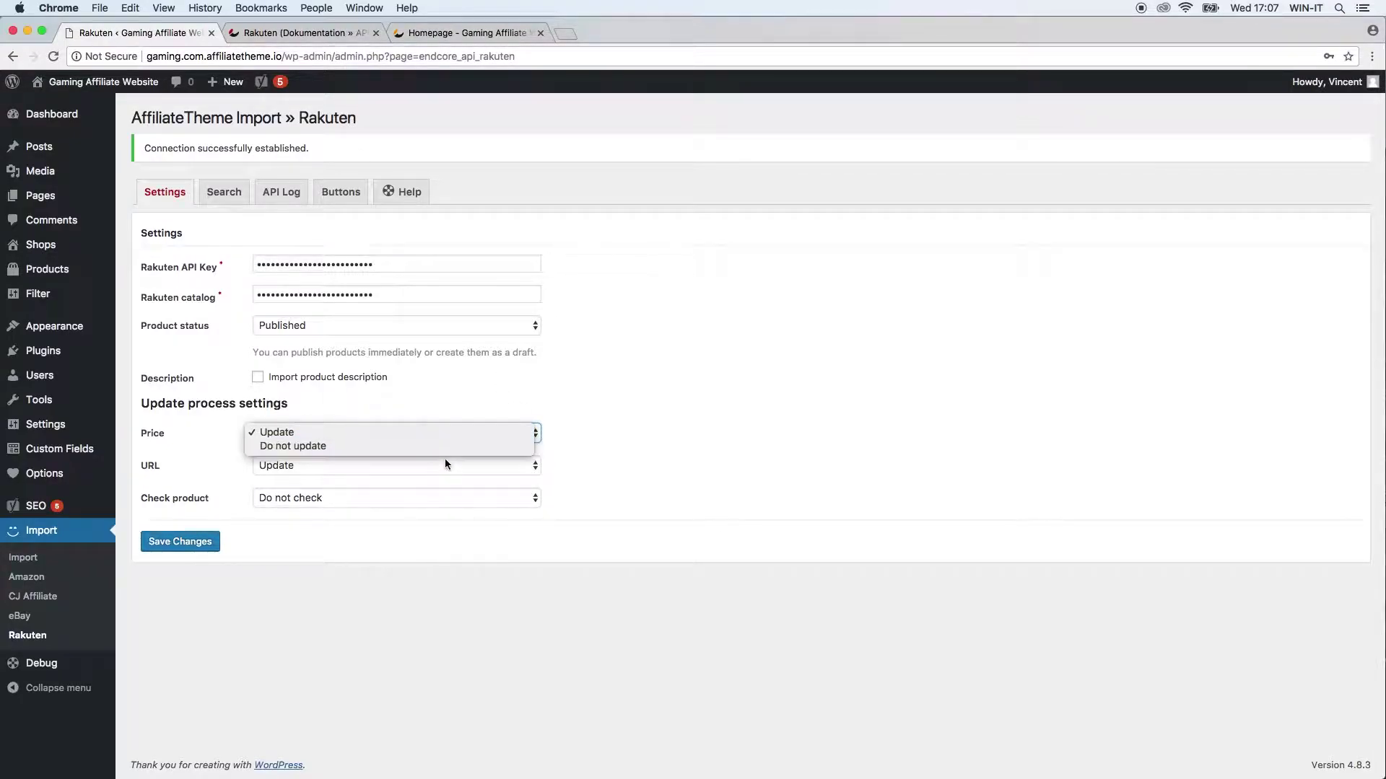
{"action": "left_click", "coordinate": [612, 473]}
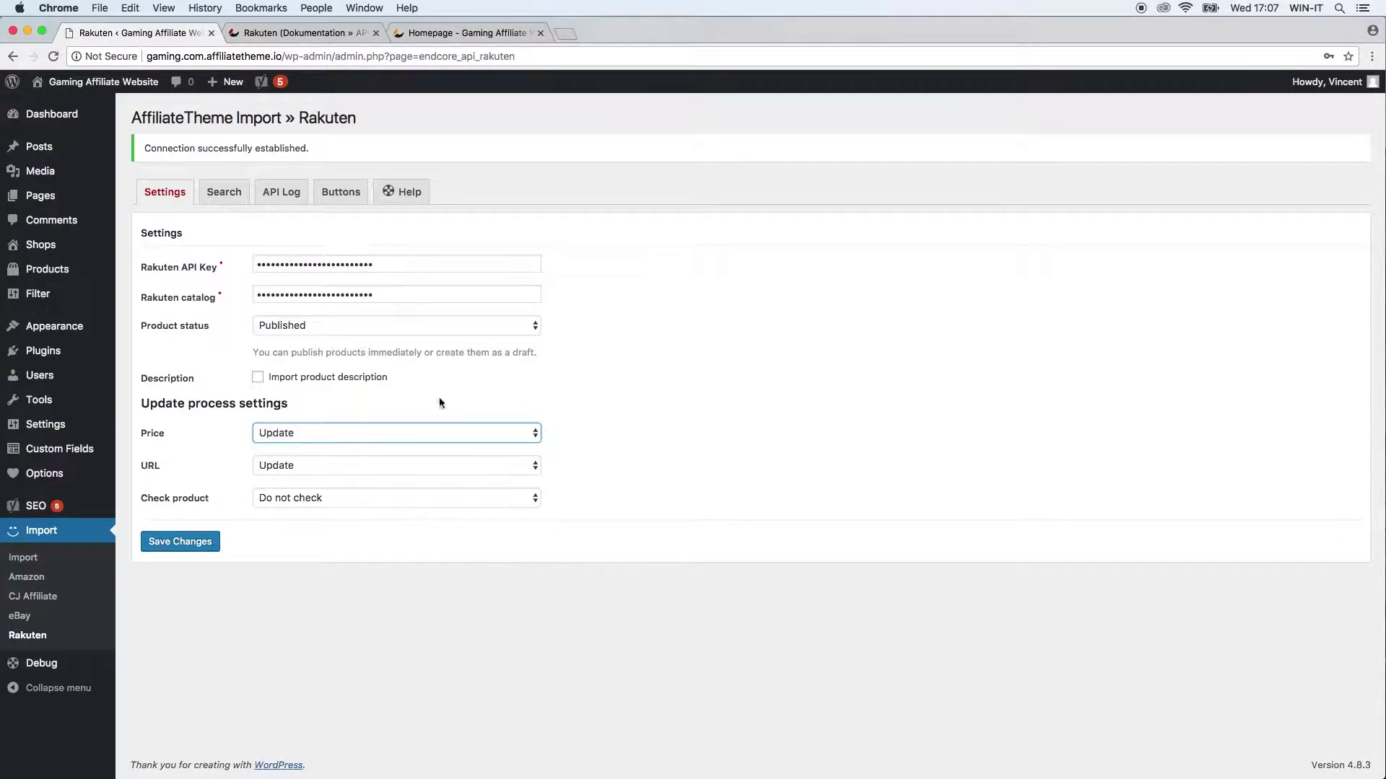
{"action": "left_click", "coordinate": [383, 499]}
{"action": "left_click", "coordinate": [383, 499]}
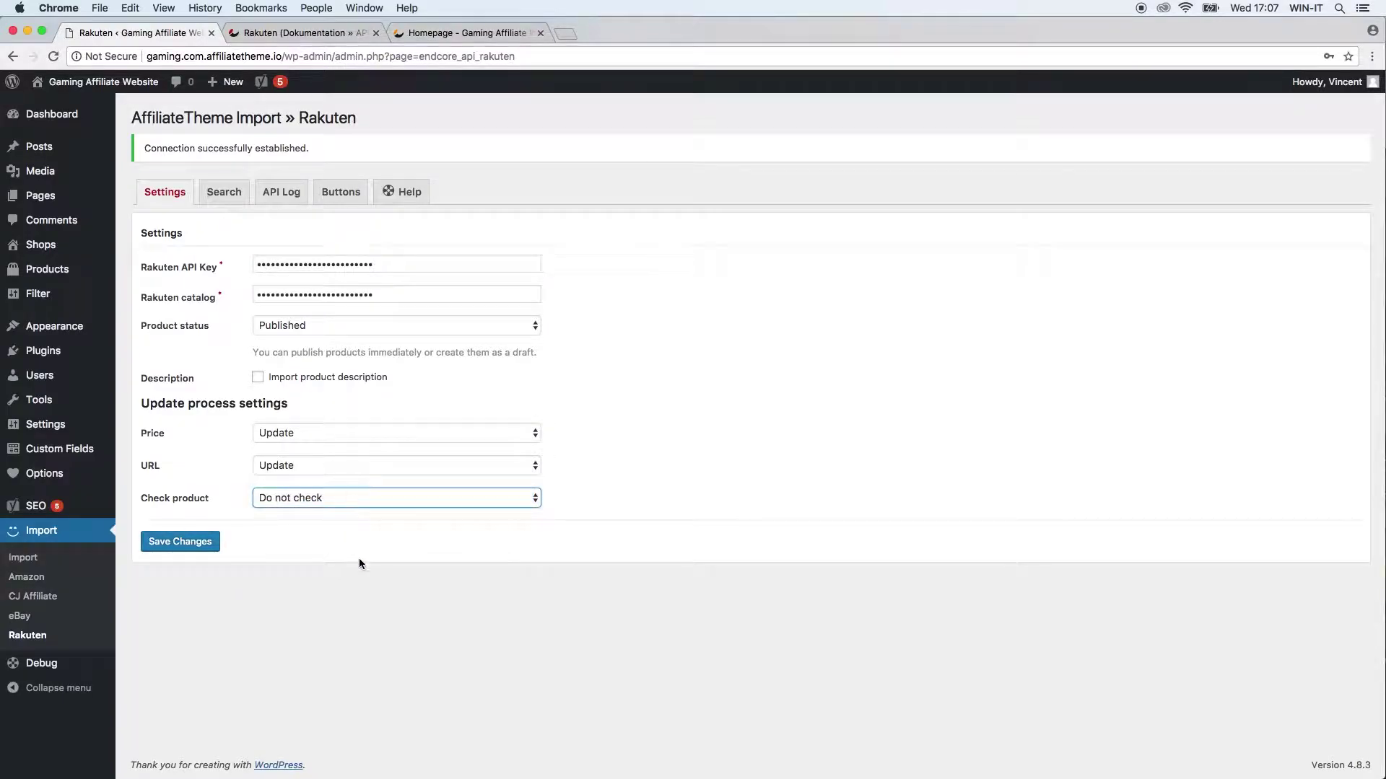
{"action": "left_click", "coordinate": [283, 499]}
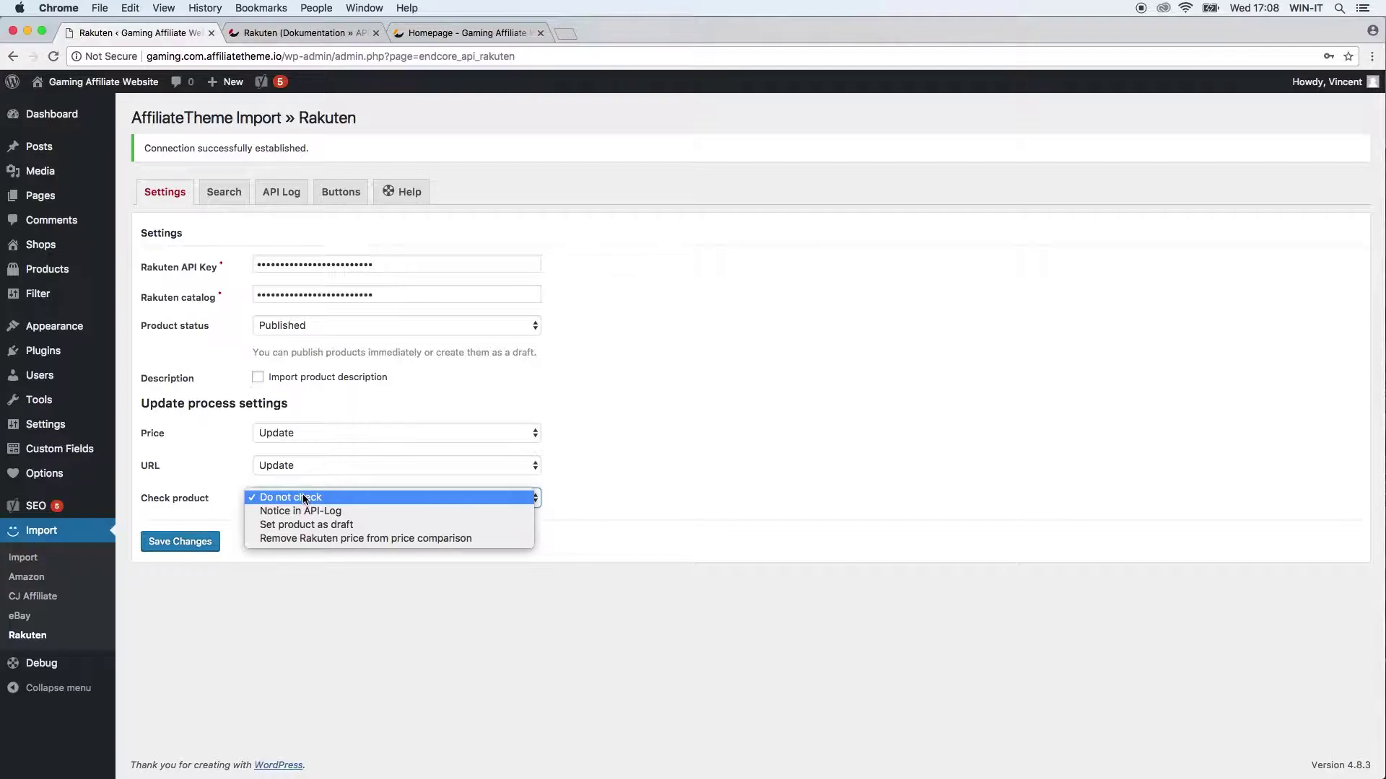
{"action": "left_click", "coordinate": [558, 516]}
{"action": "left_click", "coordinate": [359, 527]}
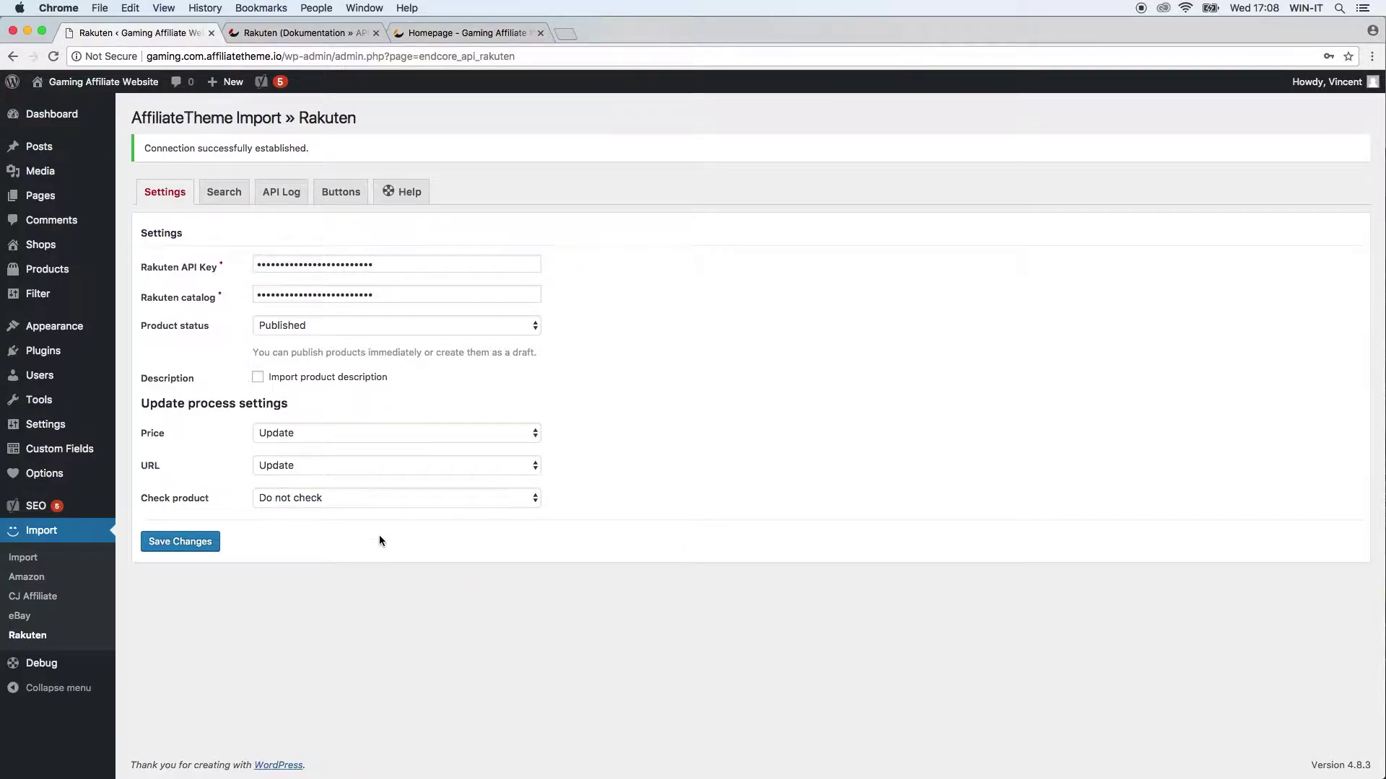
- Open the Rakuten product search and select Auto World Store as the shop
{"action": "left_click", "coordinate": [218, 204]}
{"action": "left_click", "coordinate": [224, 306]}
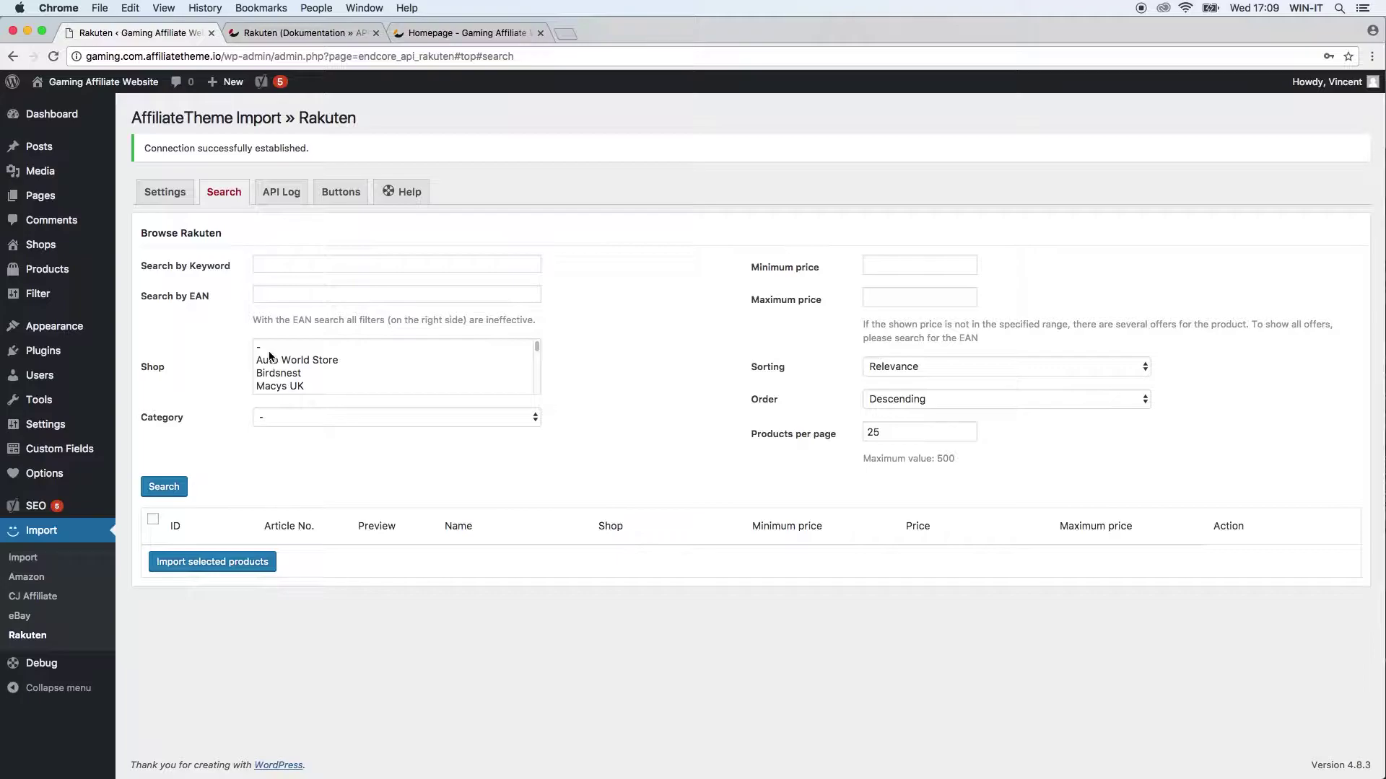
{"action": "left_click", "coordinate": [301, 386]}
{"action": "left_click_drag", "start_coordinate": [537, 348], "coordinate": [537, 372]}
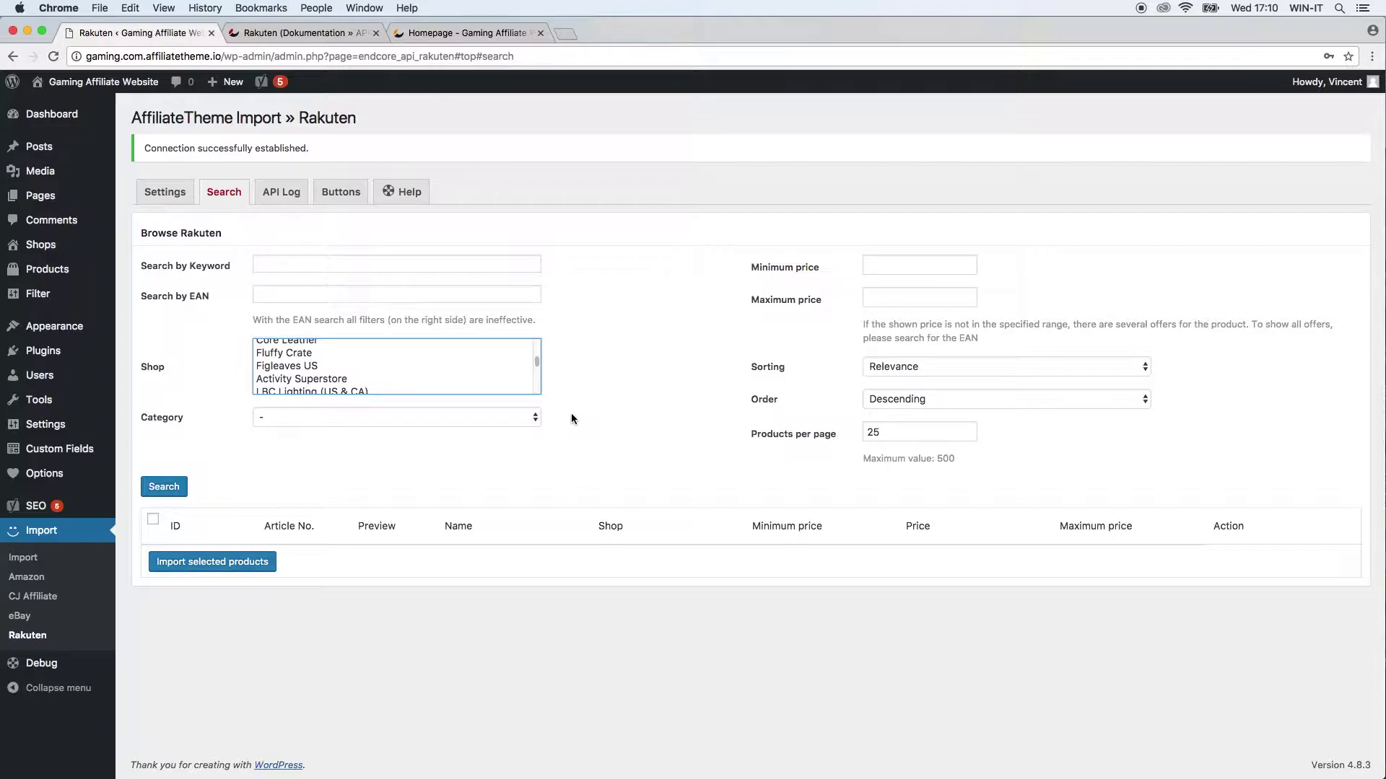
{"action": "left_click_drag", "start_coordinate": [538, 367], "coordinate": [534, 352]}
{"action": "left_click", "coordinate": [304, 361]}
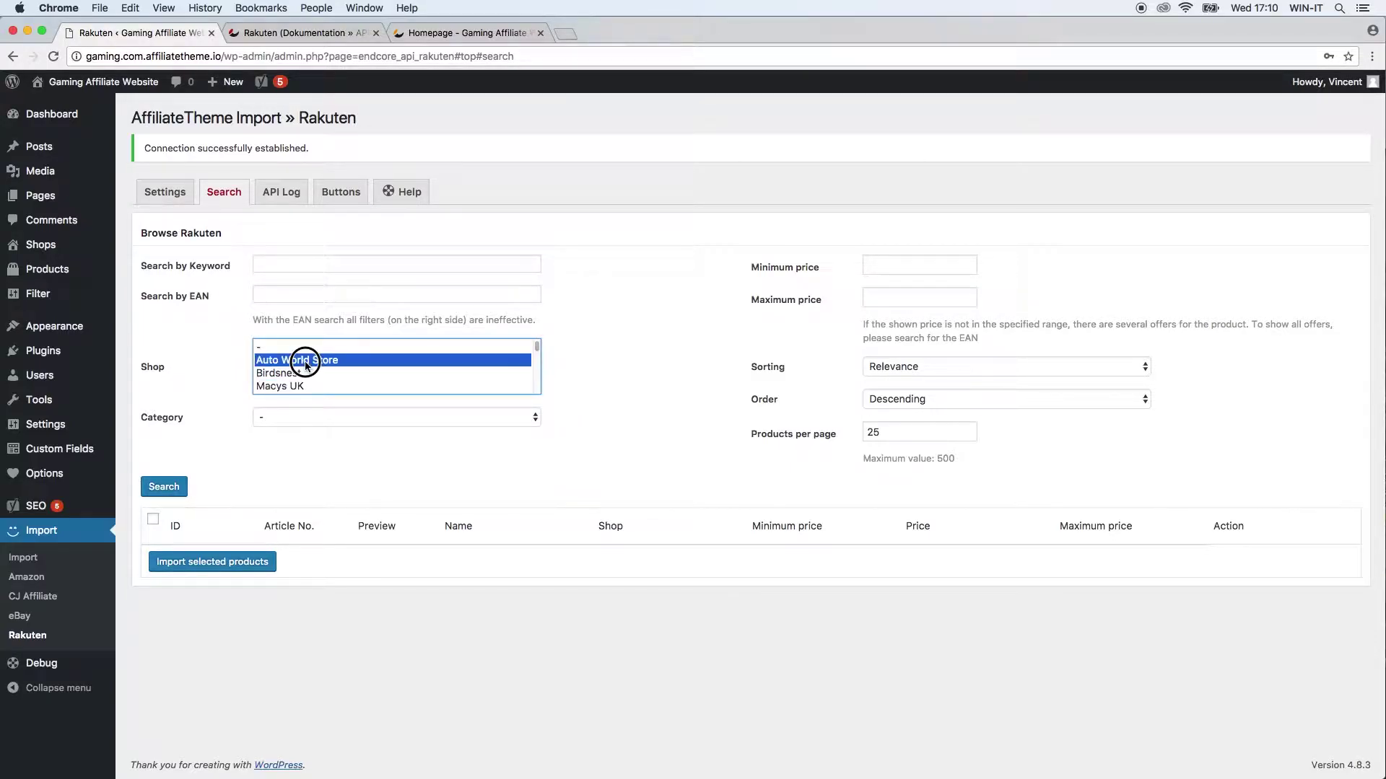
- Try other shops such as SAGE 50 Accounting in the shop filter, and reselect Auto World Store
{"action": "scroll", "coordinate": [316, 367], "scroll_direction": "down", "scroll_amount": 4}
{"action": "left_click", "coordinate": [316, 369]}
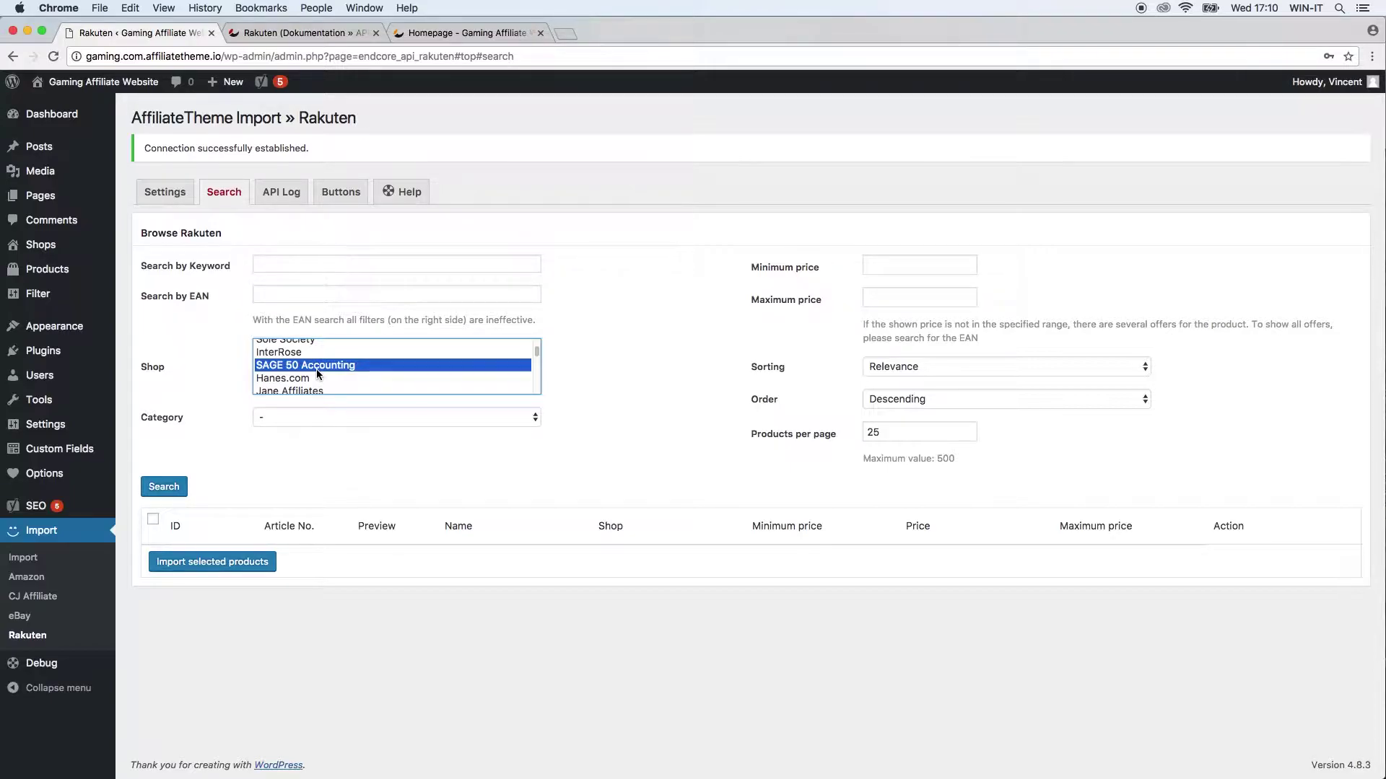
{"action": "scroll", "coordinate": [328, 374], "scroll_direction": "down", "scroll_amount": 5}
{"action": "scroll", "coordinate": [350, 368], "scroll_direction": "down", "scroll_amount": 3}
{"action": "left_click", "coordinate": [312, 359]}
{"action": "scroll", "coordinate": [352, 356], "scroll_direction": "up", "scroll_amount": 10}
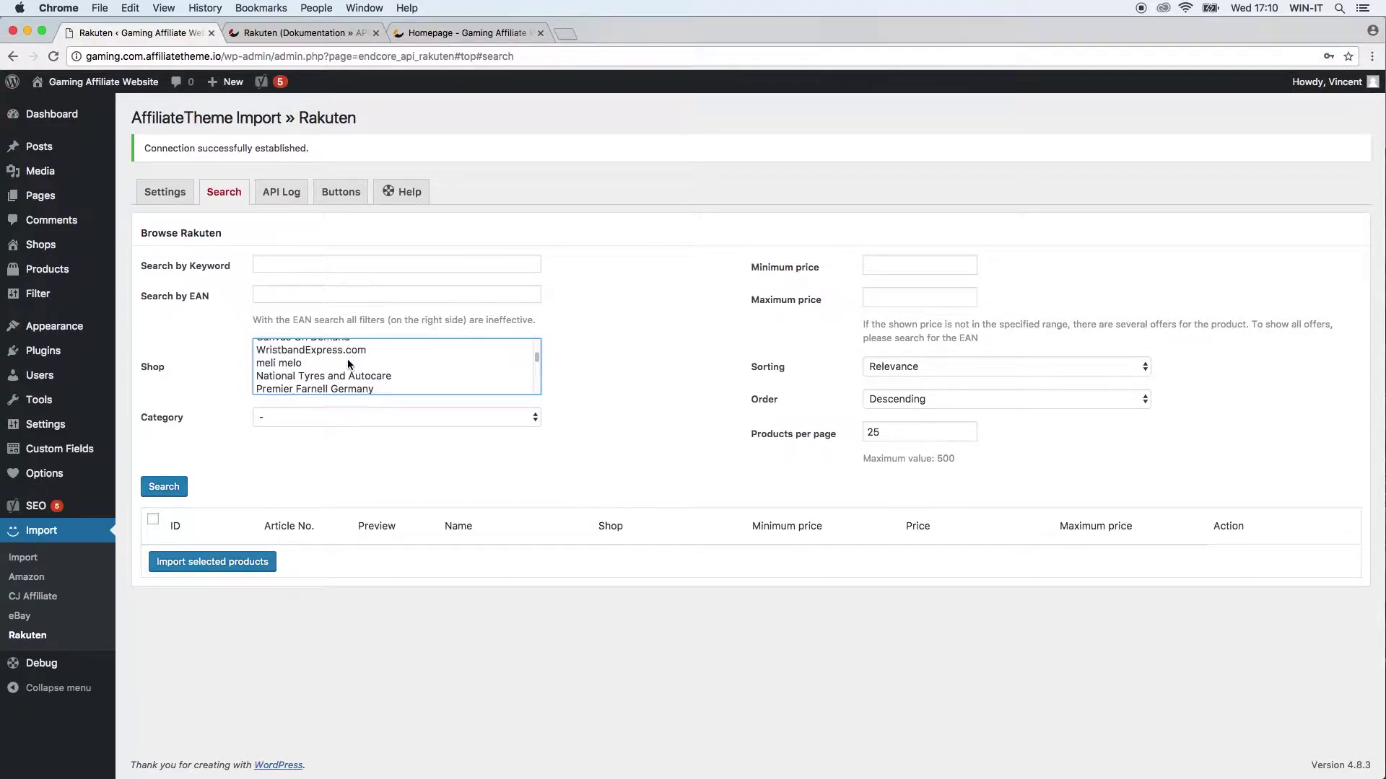
{"action": "left_click", "coordinate": [332, 361]}
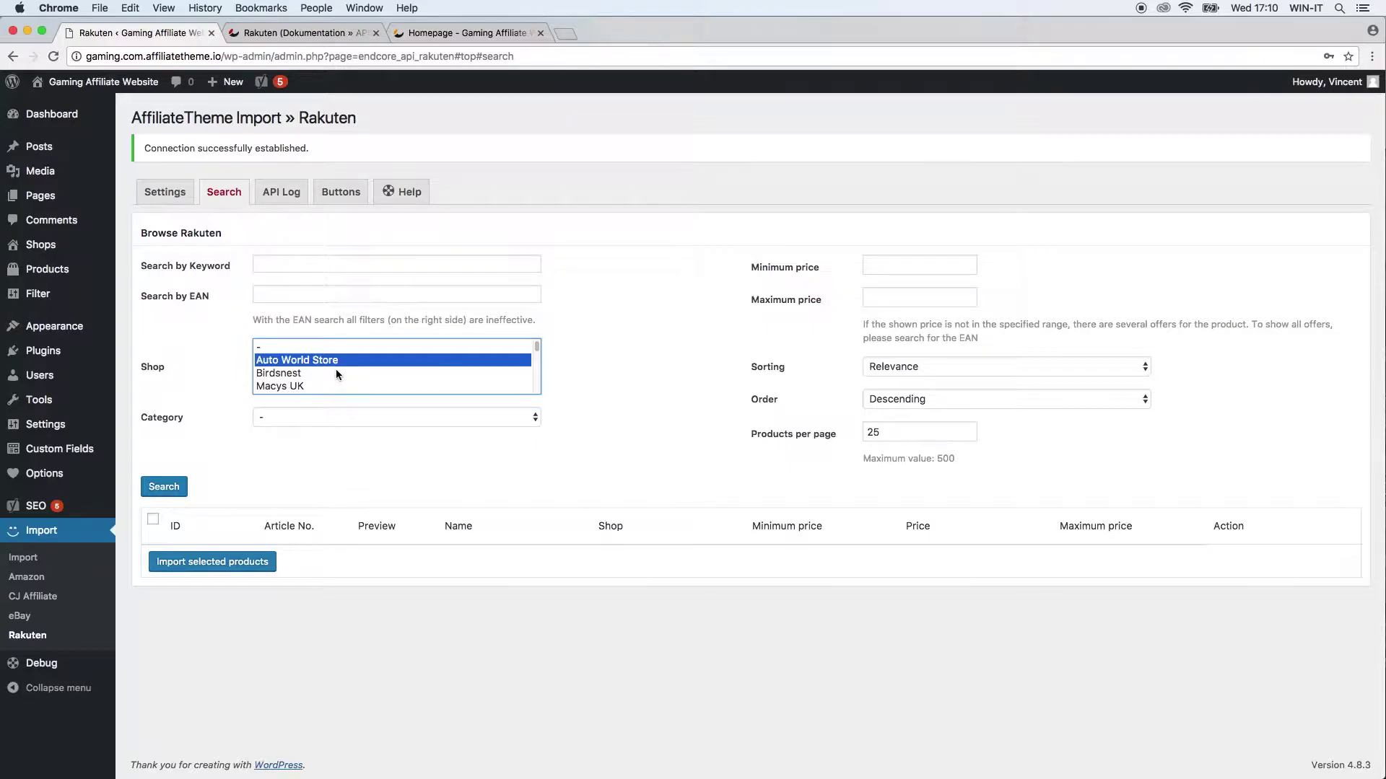
- Look over the keyword field, the list of shops and the maximum price filter of the product search
{"action": "left_click", "coordinate": [318, 264]}
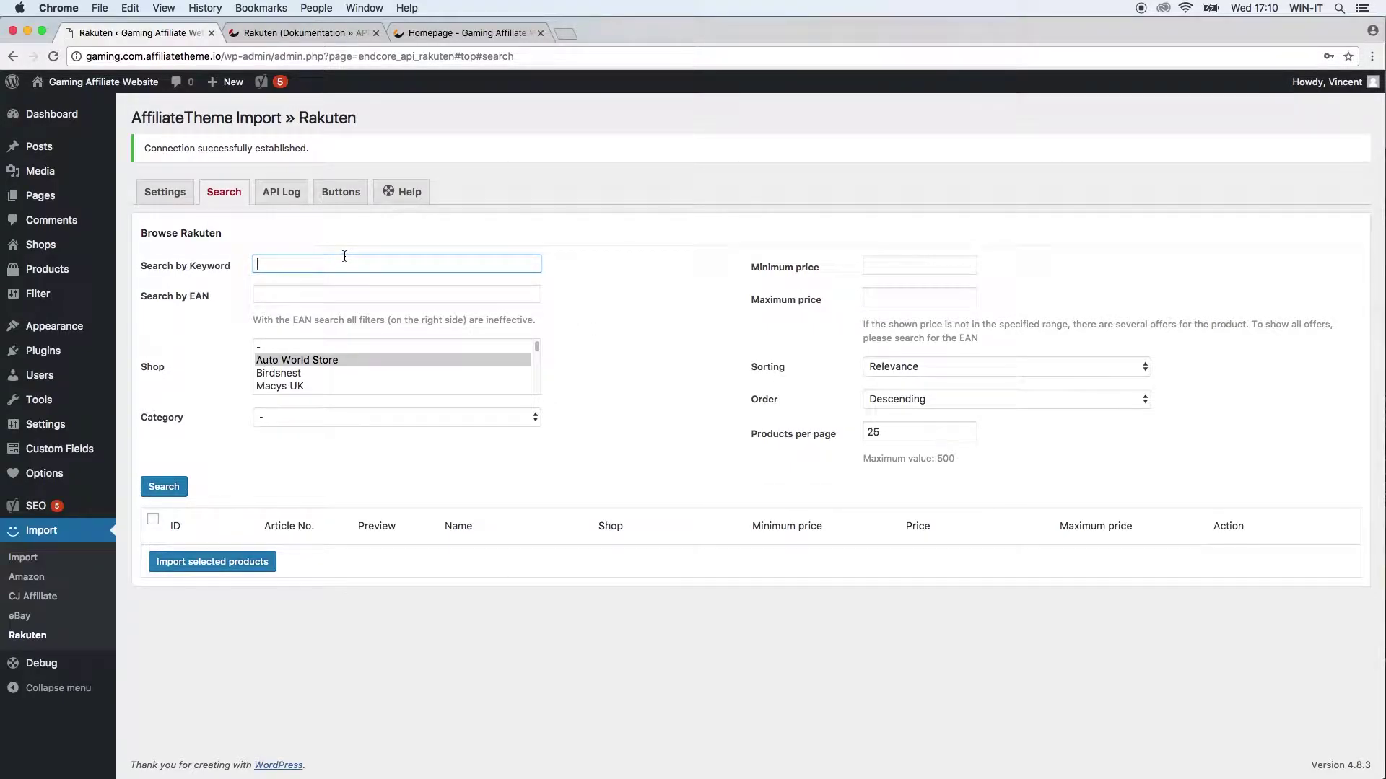
{"action": "scroll", "coordinate": [344, 362], "scroll_direction": "down", "scroll_amount": 5}
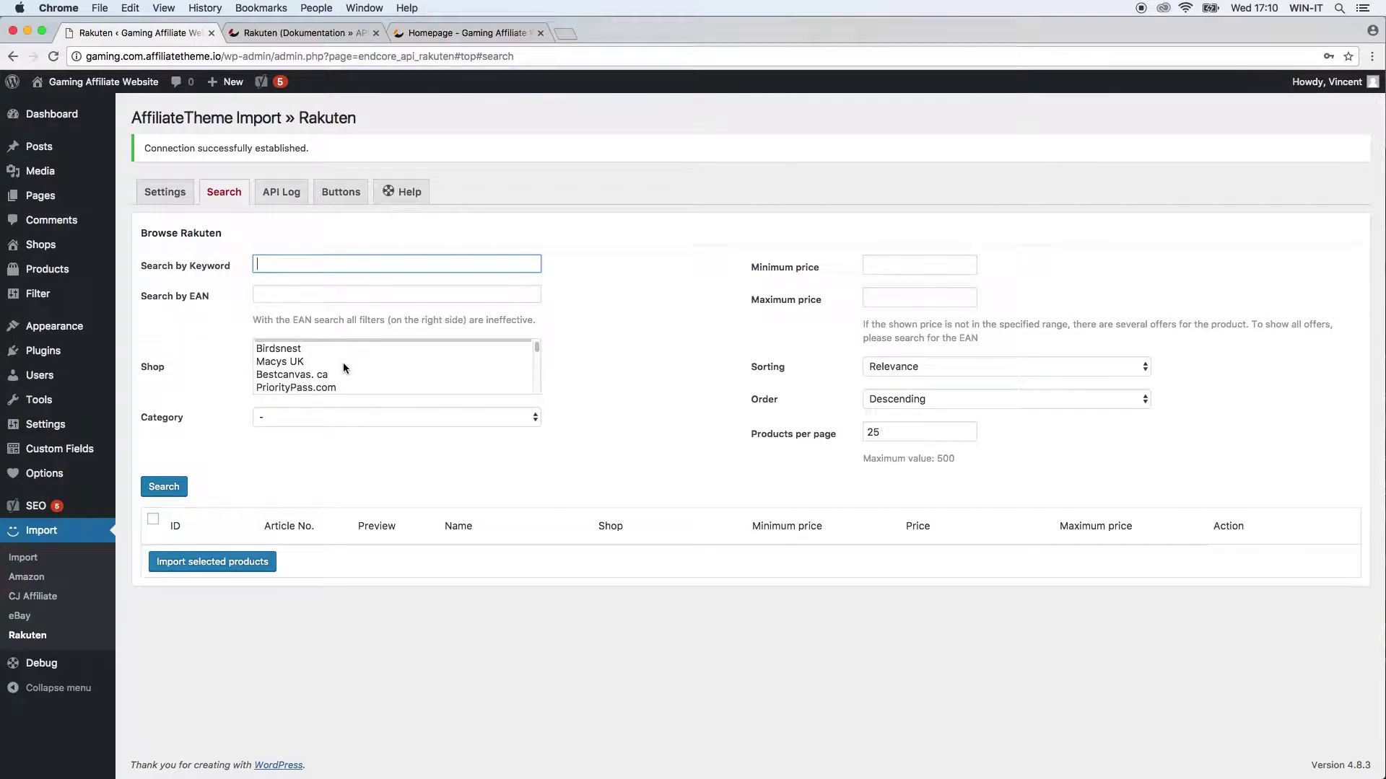
{"action": "scroll", "coordinate": [342, 371], "scroll_direction": "down", "scroll_amount": 5}
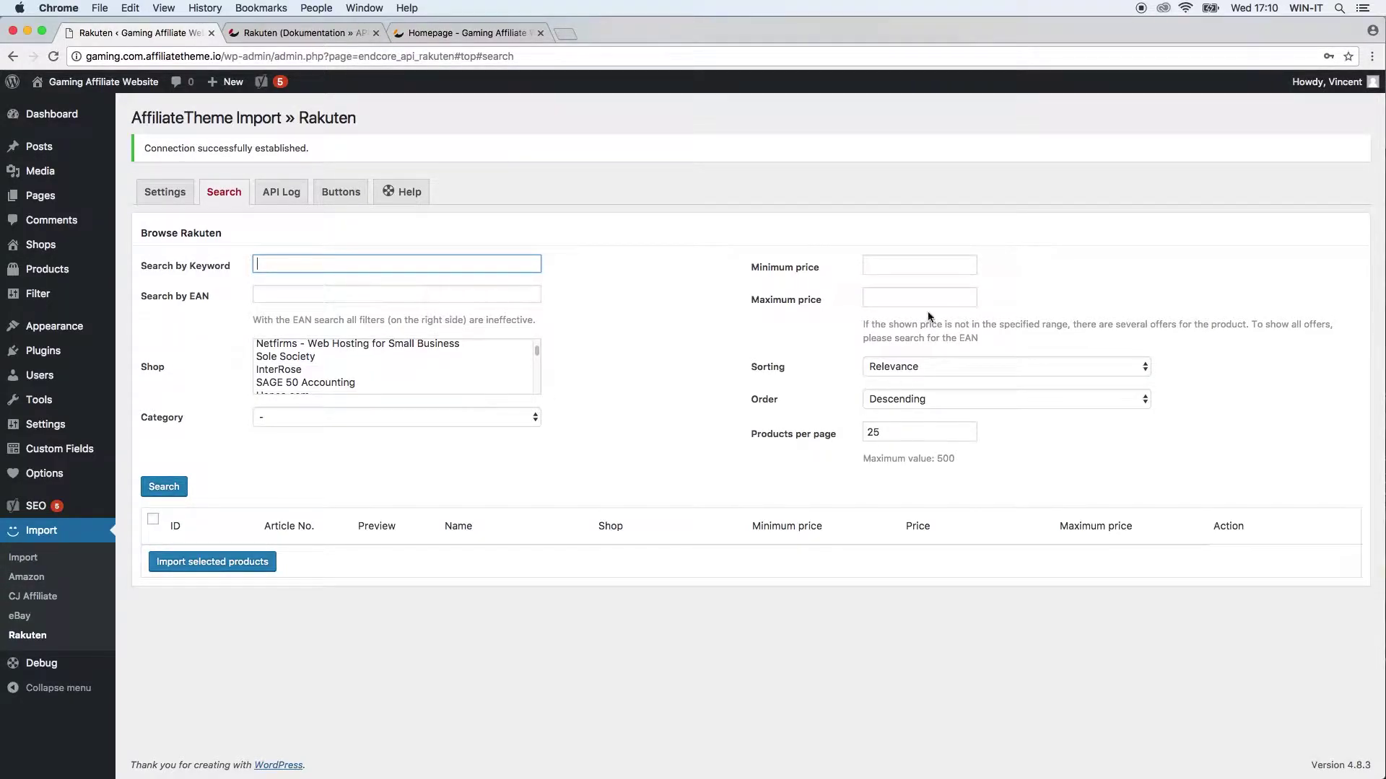
{"action": "left_click", "coordinate": [899, 306]}
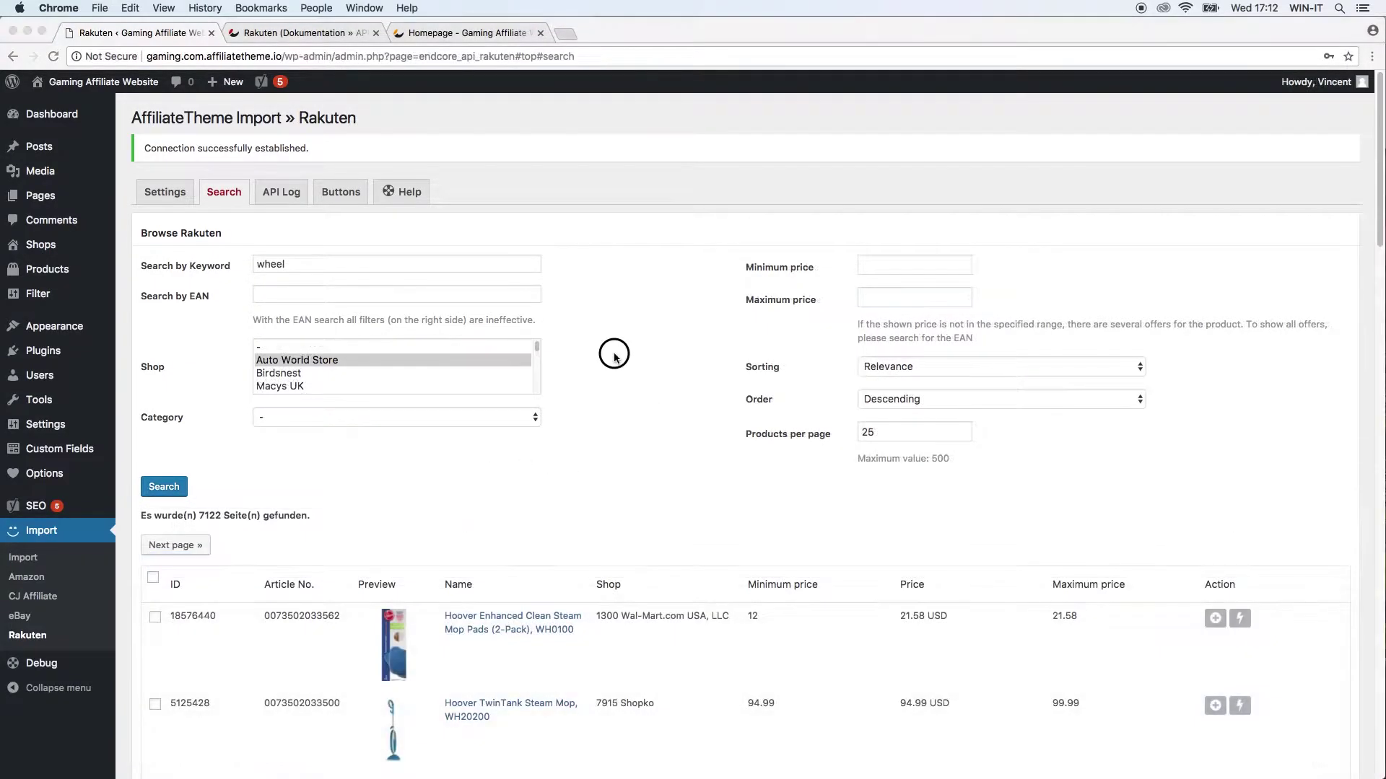
- Examine the Rakuten search results for the keyword wheel and the minimum and maximum price filters
{"action": "double_click", "coordinate": [292, 264]}
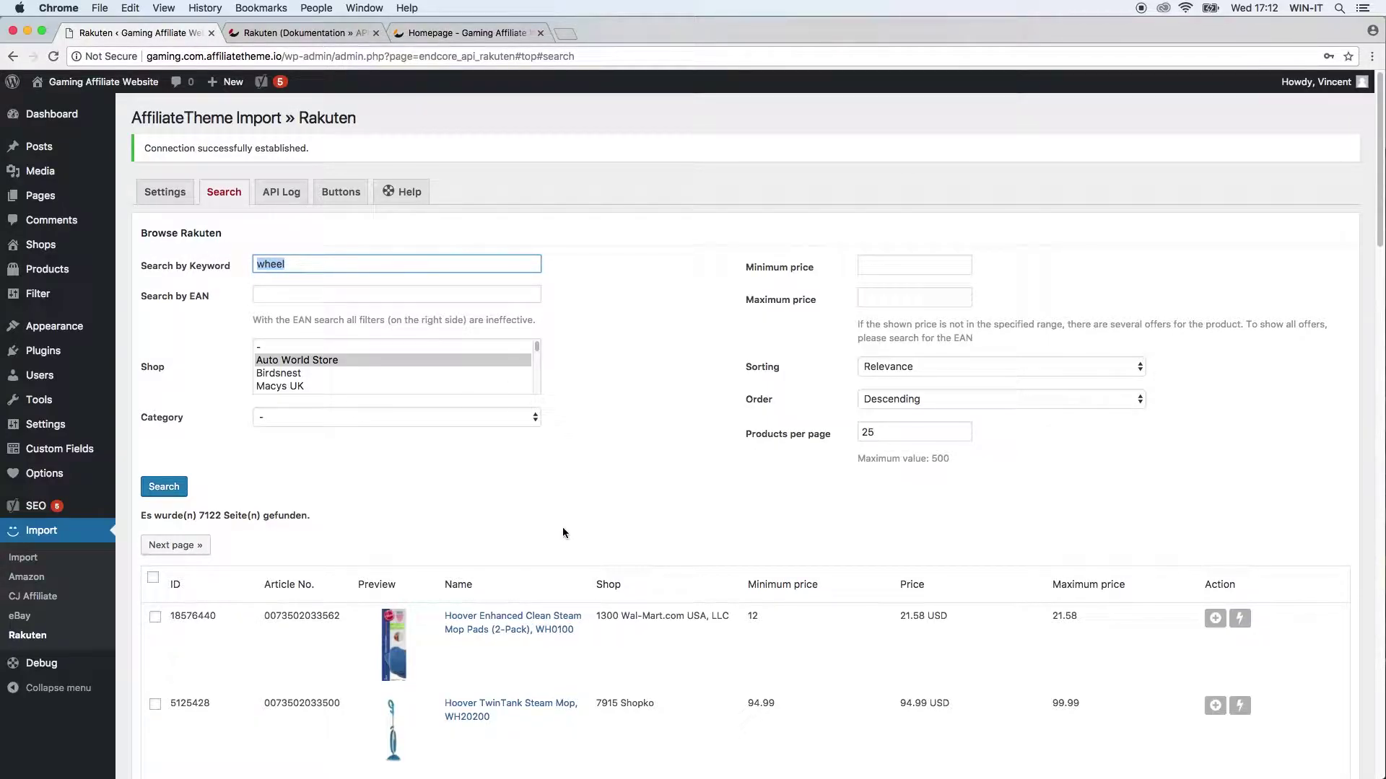
{"action": "scroll", "coordinate": [672, 620], "scroll_direction": "down", "scroll_amount": 20}
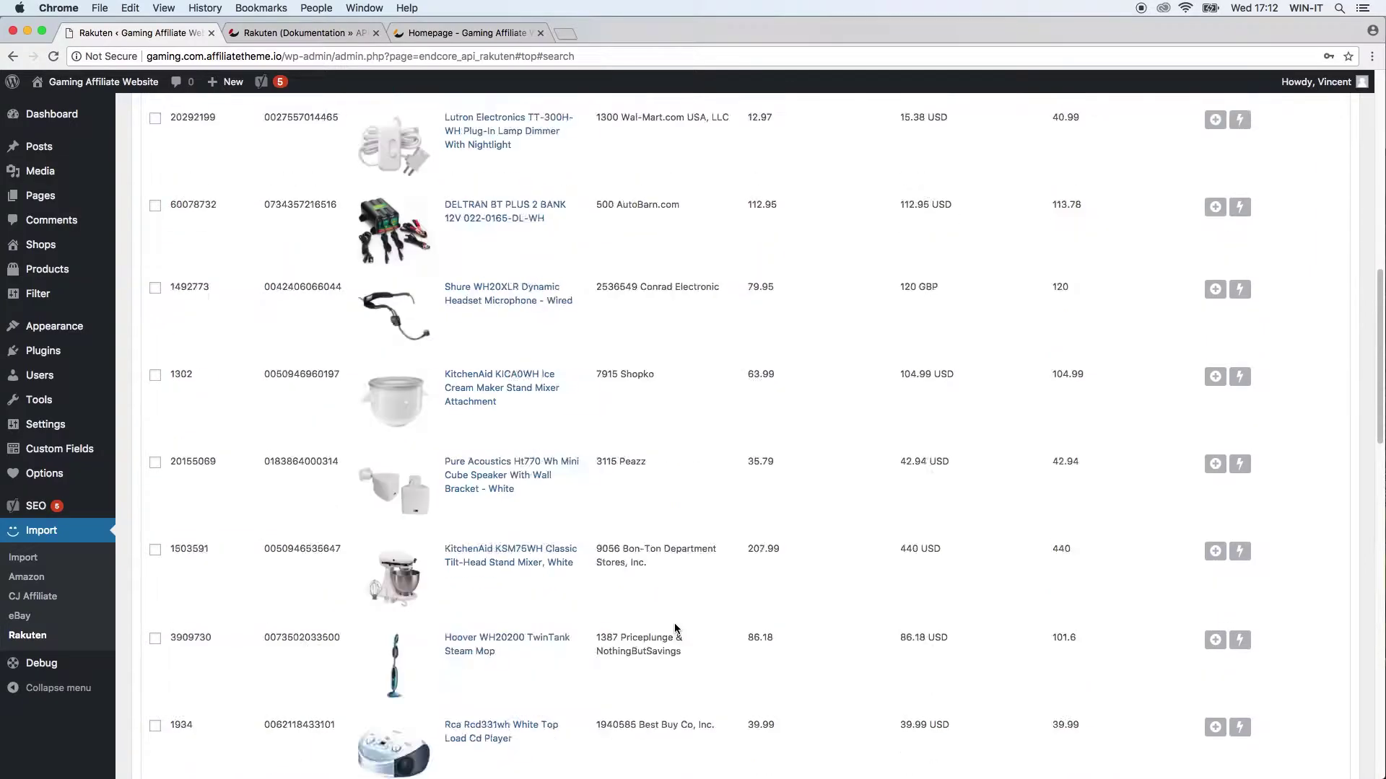
{"action": "scroll", "coordinate": [674, 622], "scroll_direction": "up", "scroll_amount": 20}
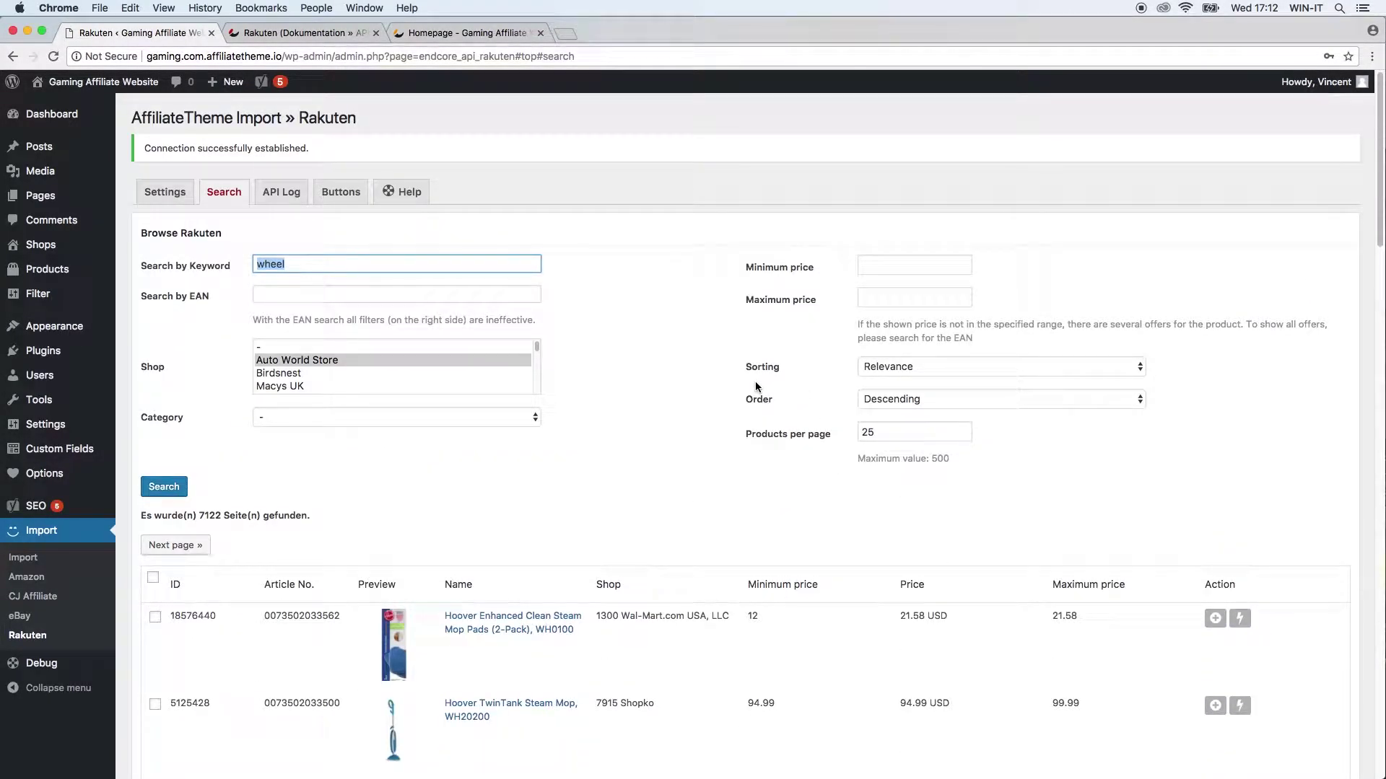
{"action": "left_click_drag", "start_coordinate": [200, 515], "coordinate": [226, 515]}
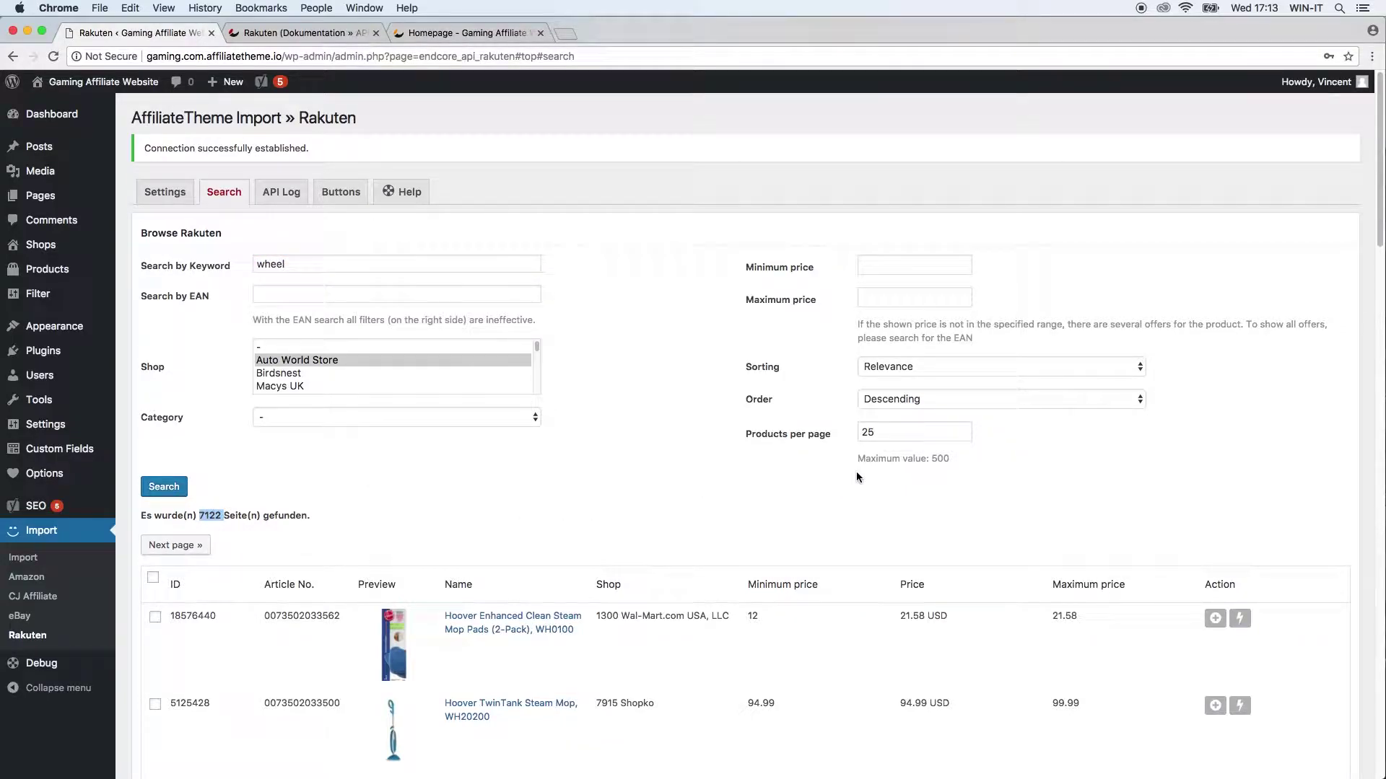
{"action": "left_click", "coordinate": [879, 260]}
{"action": "left_click", "coordinate": [869, 302]}
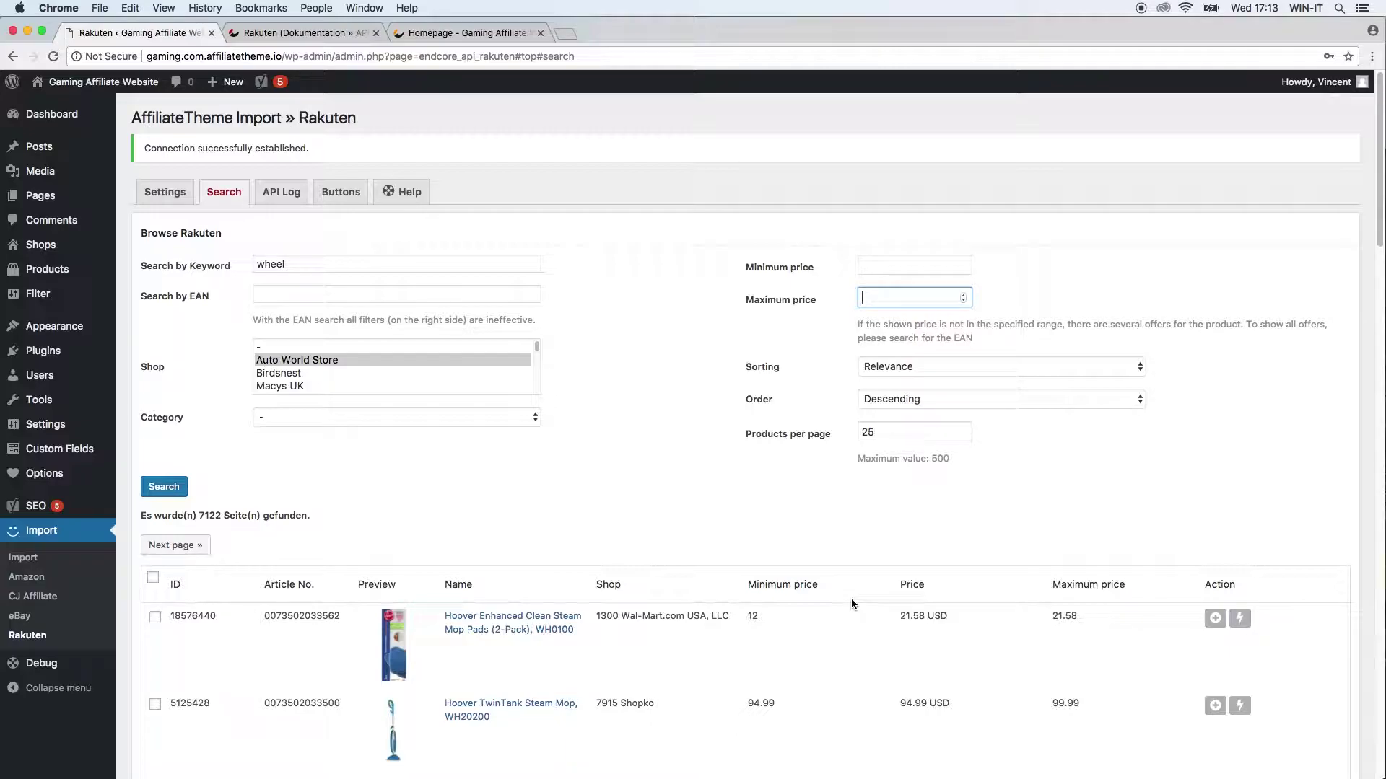
- Review the Rakuten API log and the buy button texts, including the %s shop name placeholder
{"action": "left_click", "coordinate": [288, 195]}
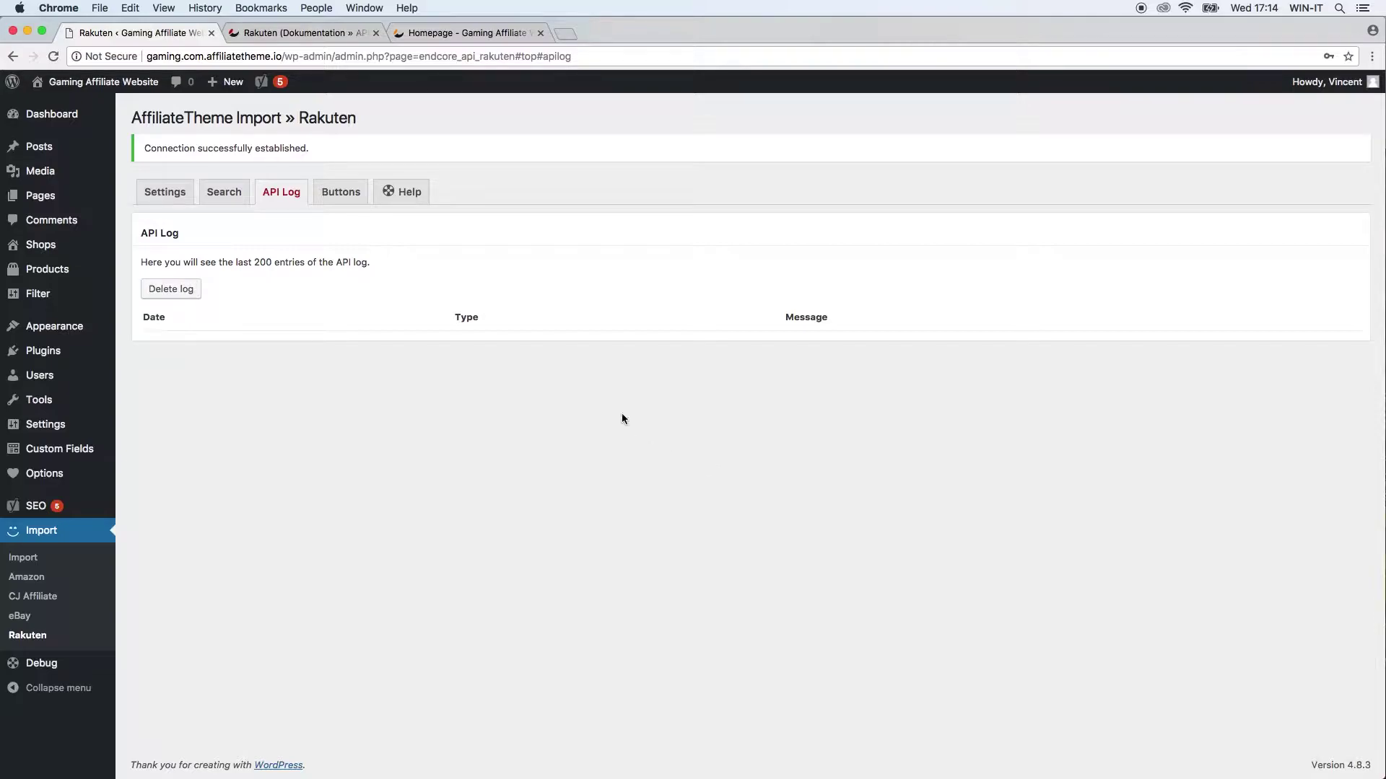
{"action": "left_click", "coordinate": [353, 198]}
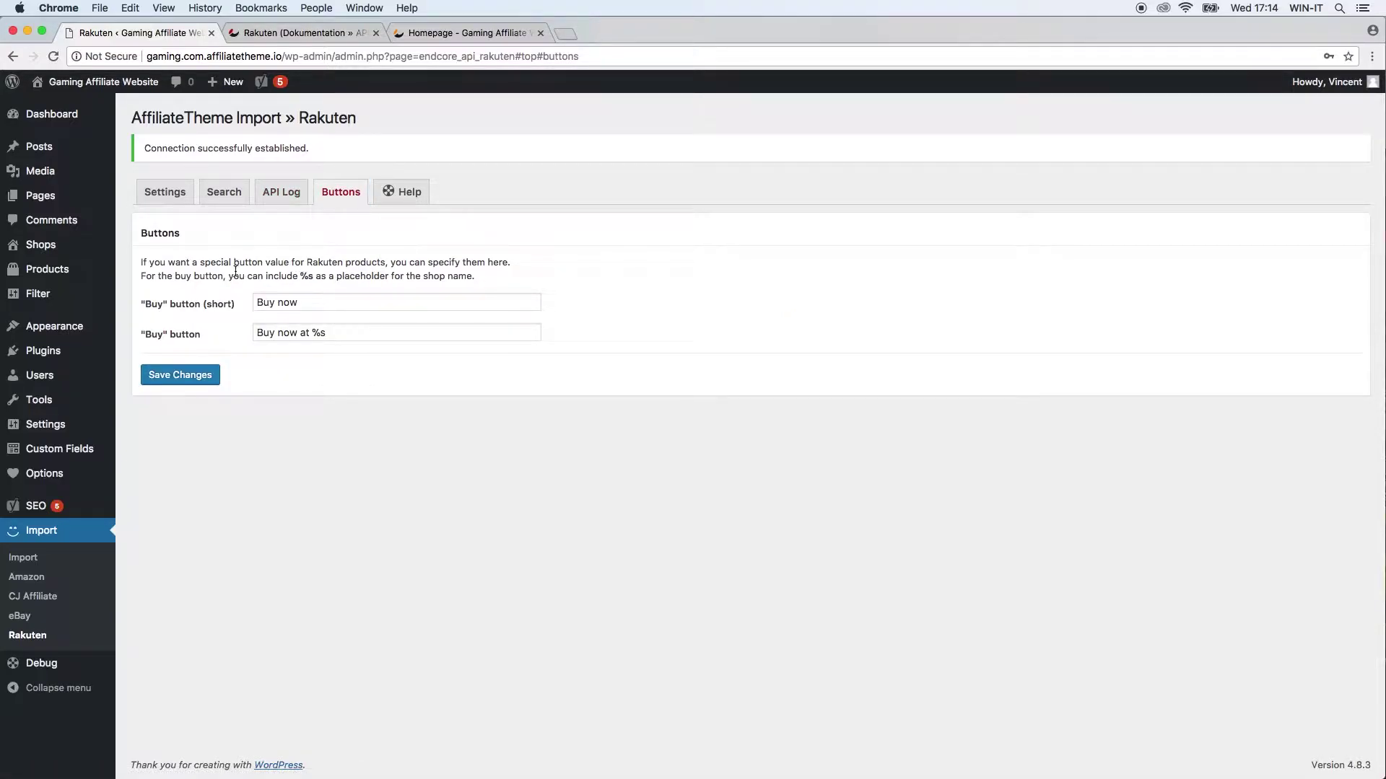
{"action": "left_click", "coordinate": [303, 306]}
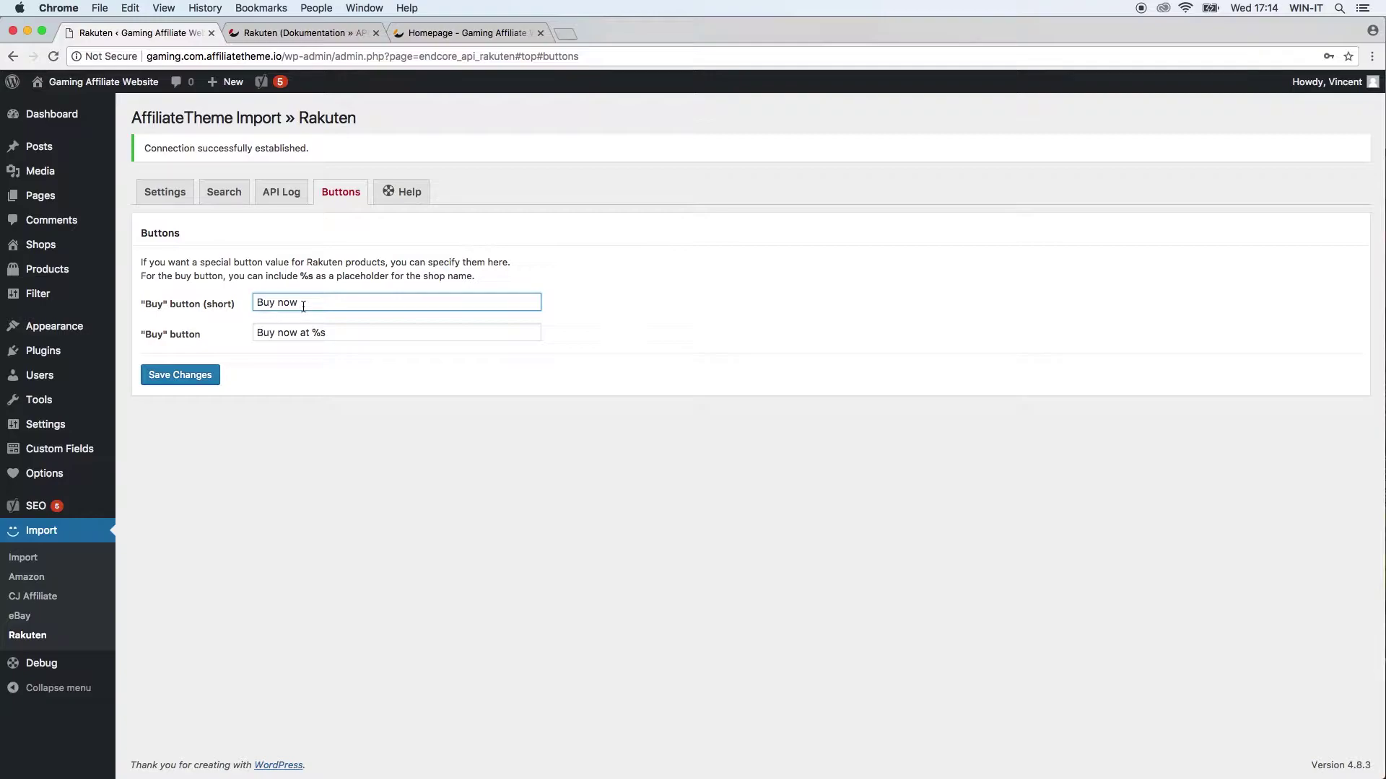
{"action": "left_click_drag", "start_coordinate": [329, 334], "coordinate": [314, 333]}
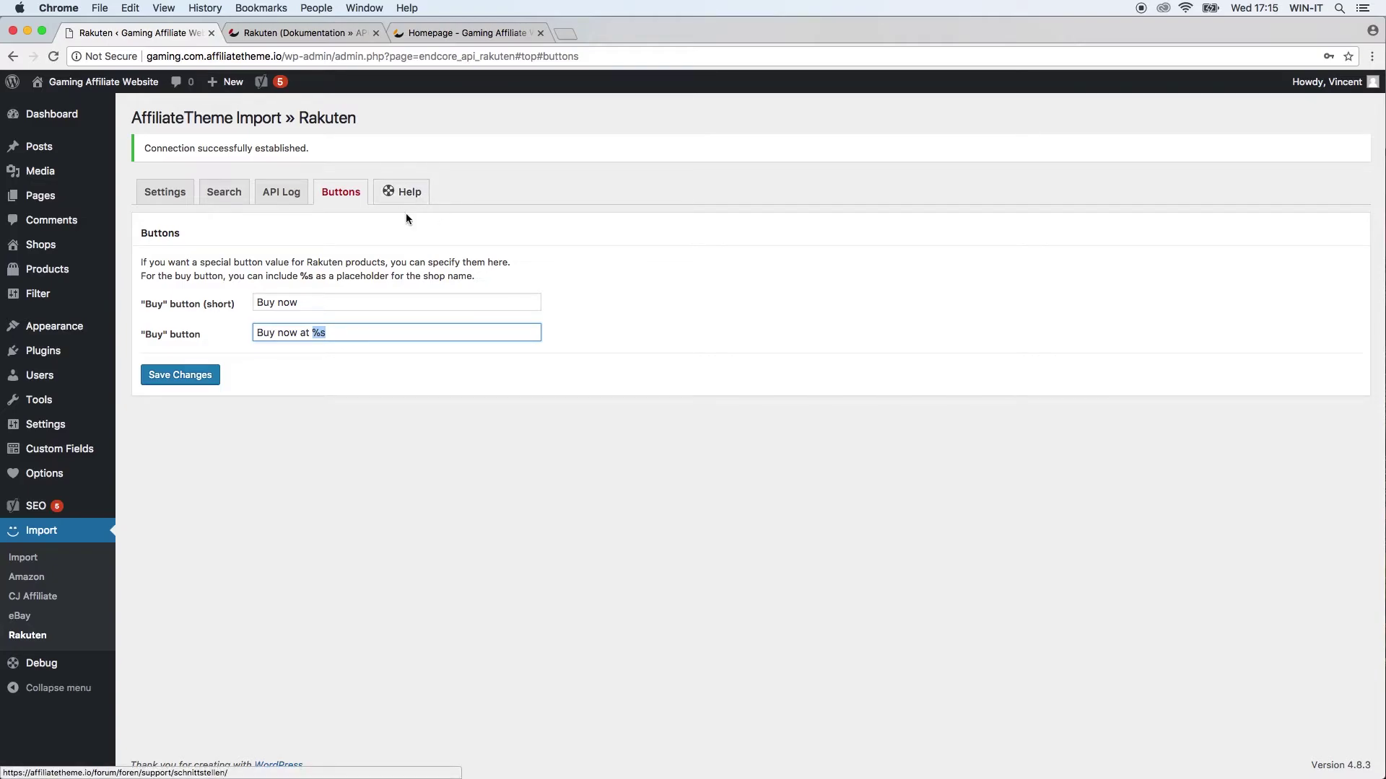
- Look at the beginning of the Rakuten documentation page and return to the Rakuten import settings in WordPress
{"action": "left_click", "coordinate": [339, 36]}
{"action": "scroll", "coordinate": [366, 300], "scroll_direction": "up", "scroll_amount": 4}
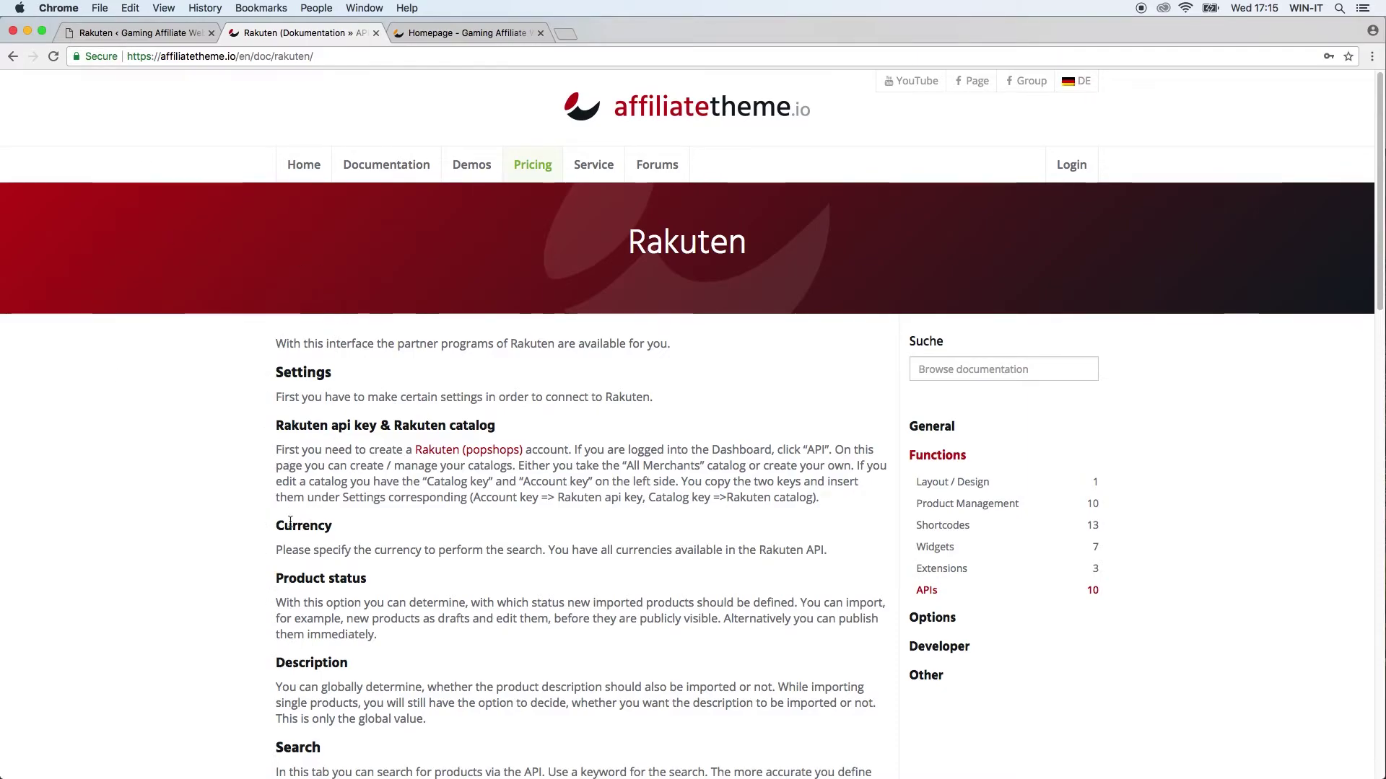
{"action": "left_click", "coordinate": [144, 30]}
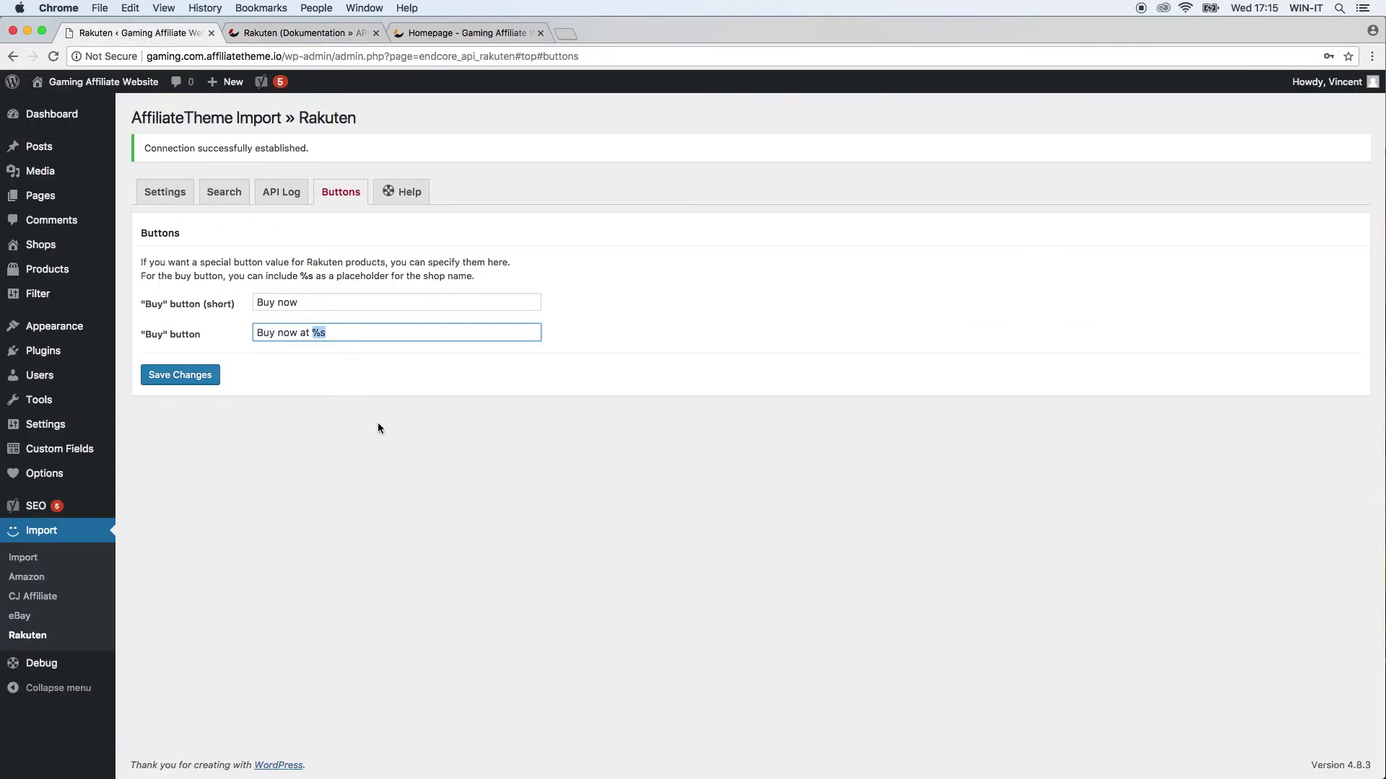